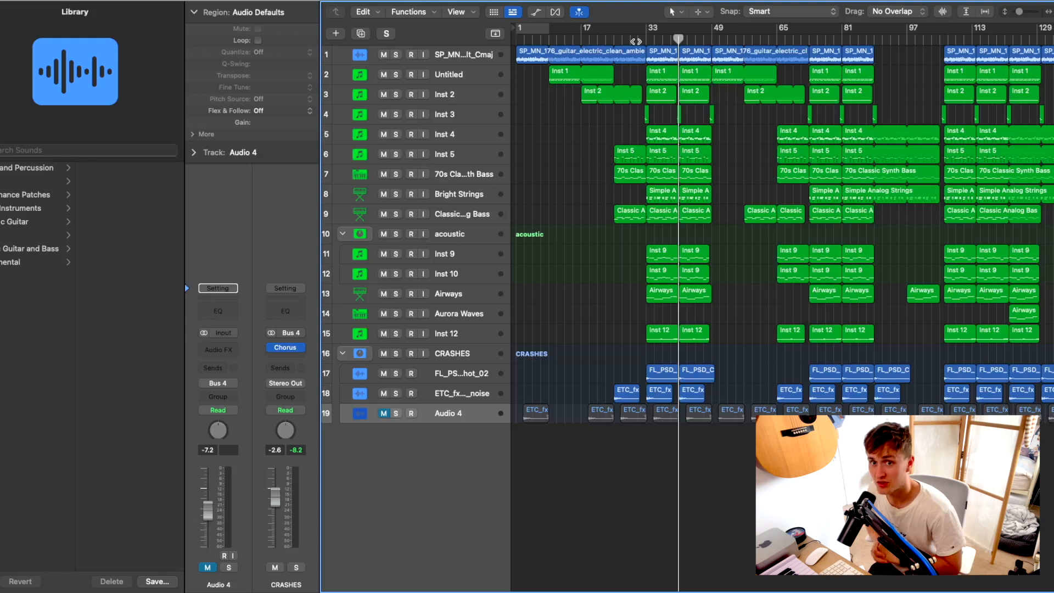
# Move the playhead to bar 33, then solo and select the electric guitar audio track.
pyautogui.click(649, 40)
pyautogui.press('space')
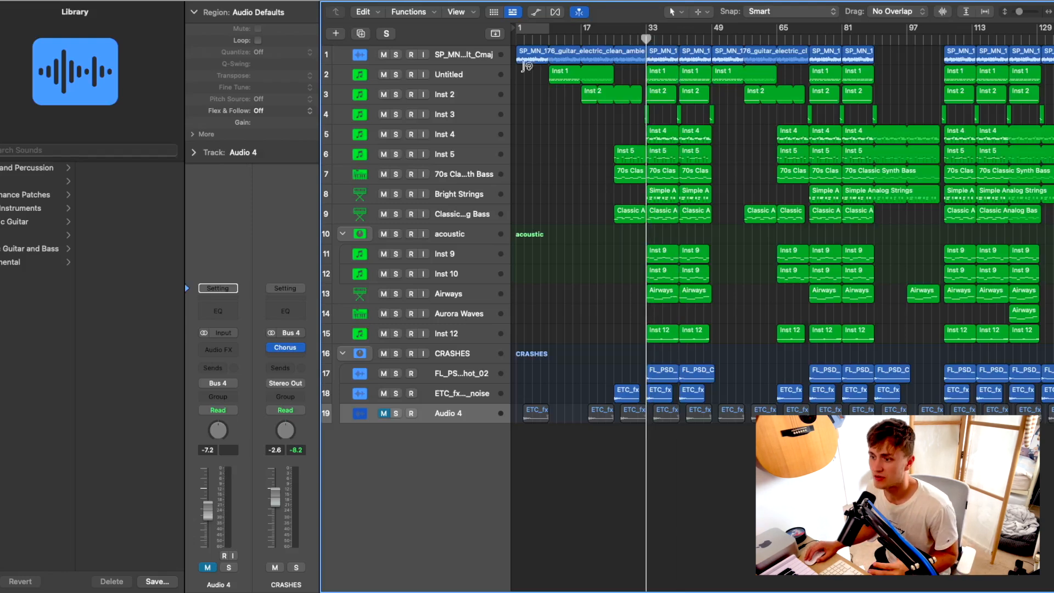
pyautogui.click(396, 54)
pyautogui.click(440, 58)
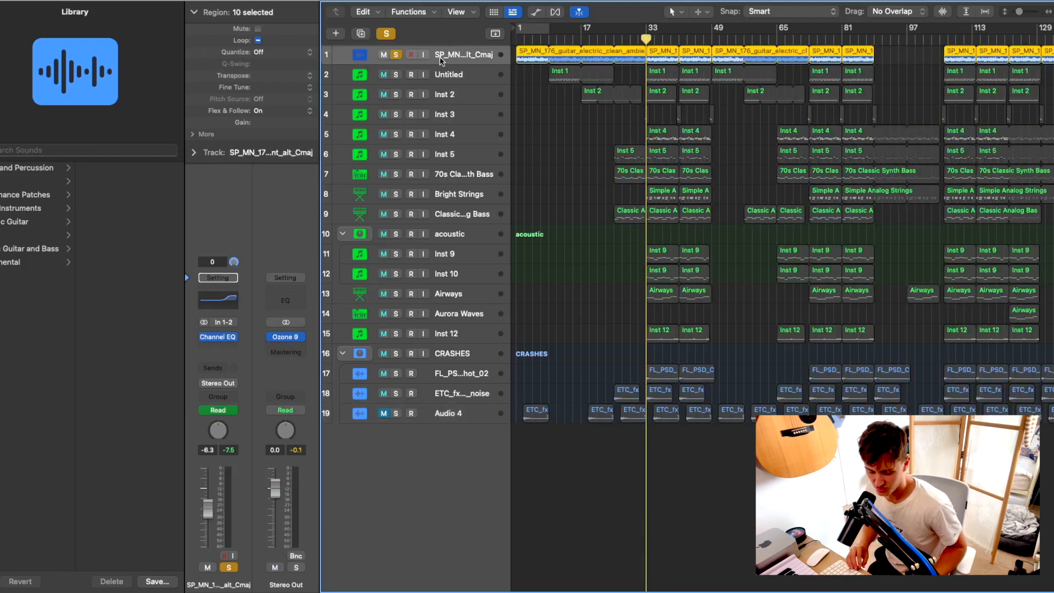
# Play the soloed electric guitar track from bar 33.
pyautogui.press('super+Right')
pyautogui.press('super+Right')
pyautogui.press('super+Down')
pyautogui.press('super+Down')
pyautogui.press('super+Down')
pyautogui.press('super+Down')
pyautogui.press('super+Down')
pyautogui.press('super+Down')
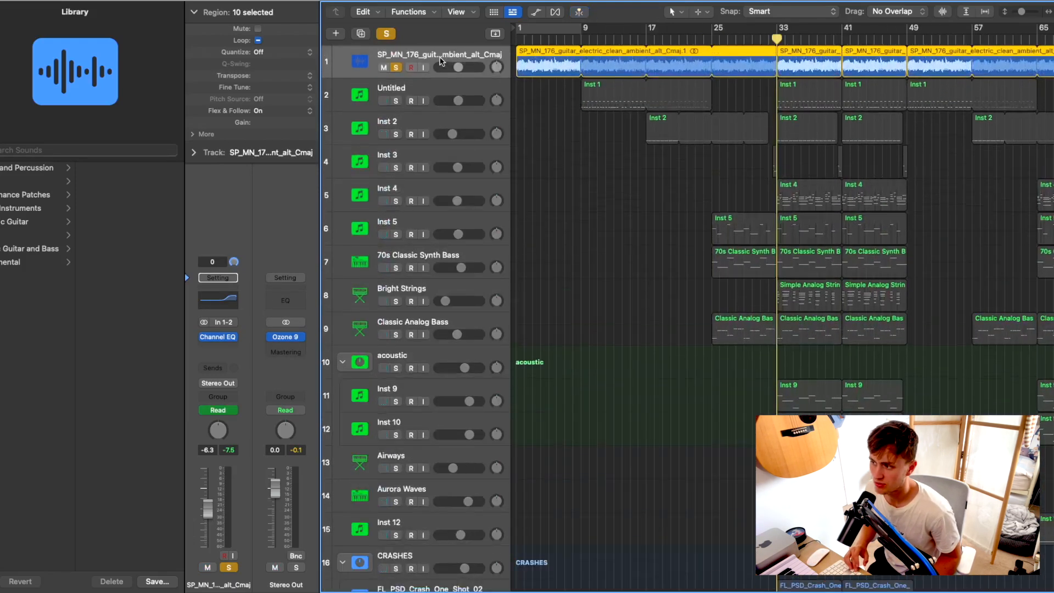
pyautogui.hscroll(3, 448, 57)
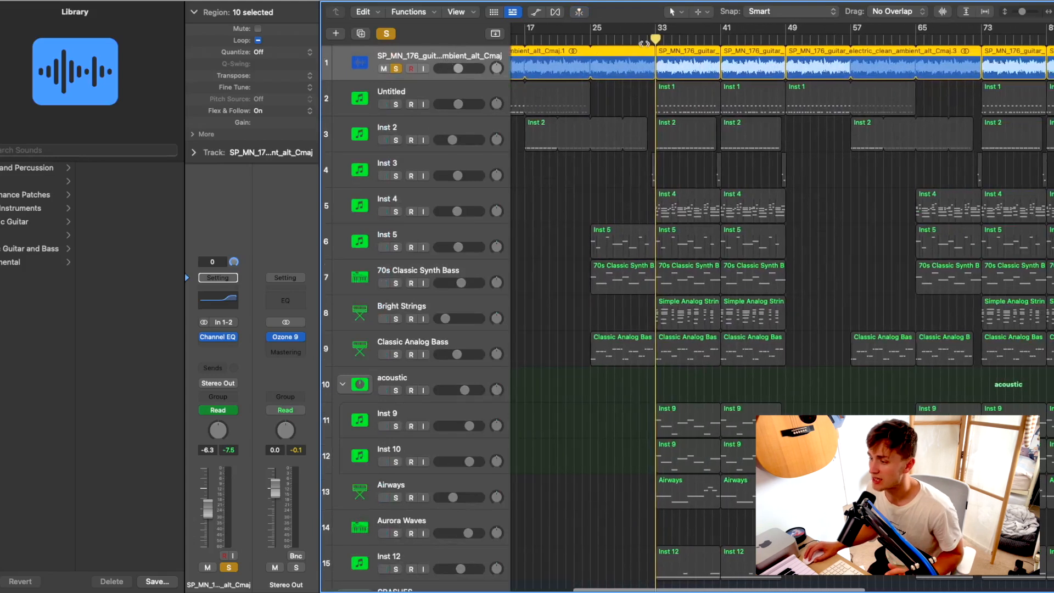
pyautogui.hscroll(2, 626, 40)
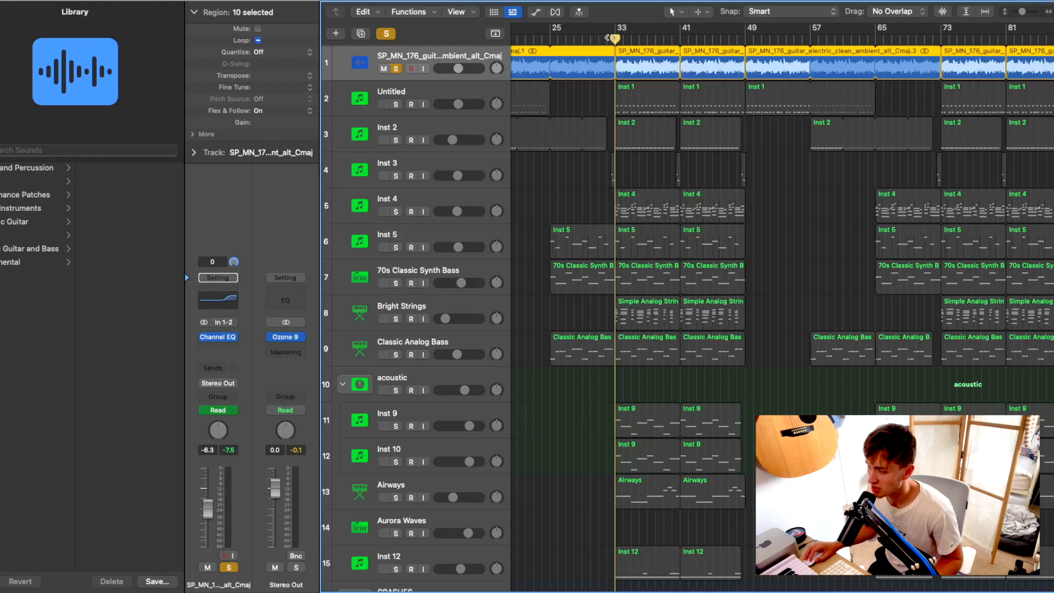
pyautogui.press('space')
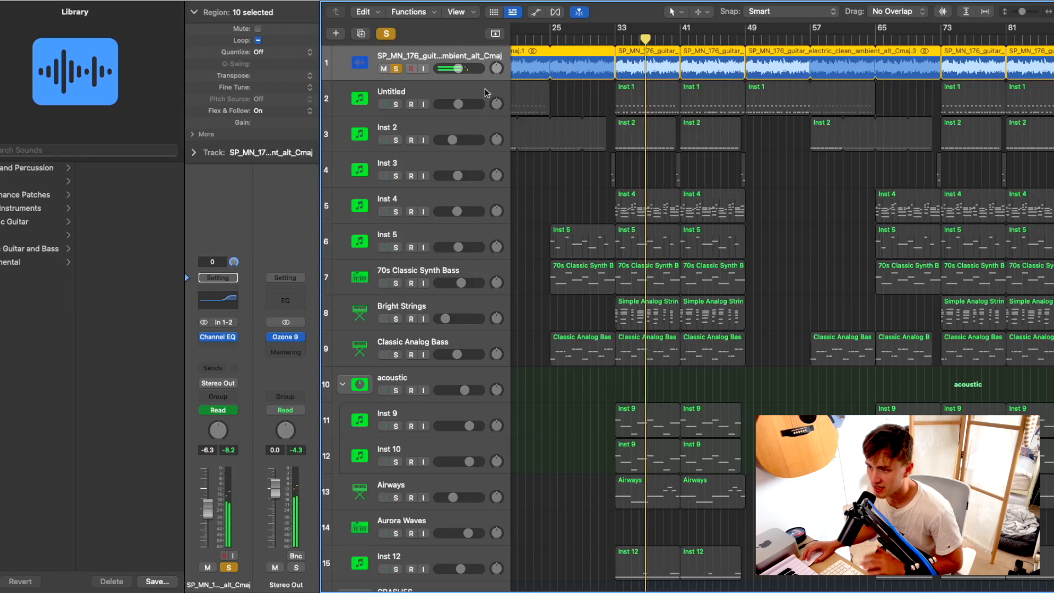
# Examine the Channel EQ curve on the electric guitar track and clear the track's solo.
pyautogui.click(222, 305)
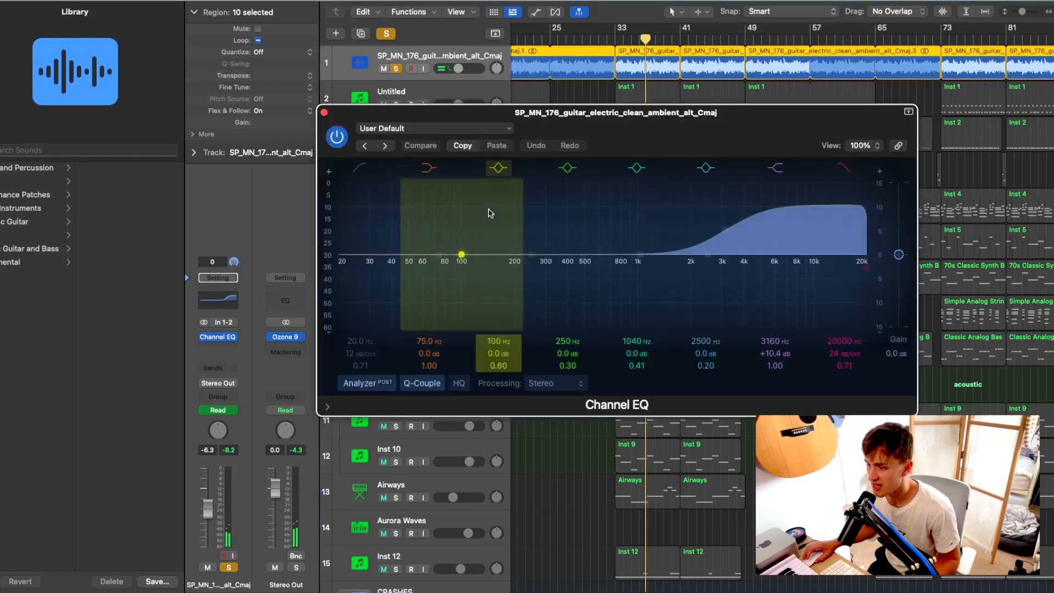
pyautogui.click(324, 113)
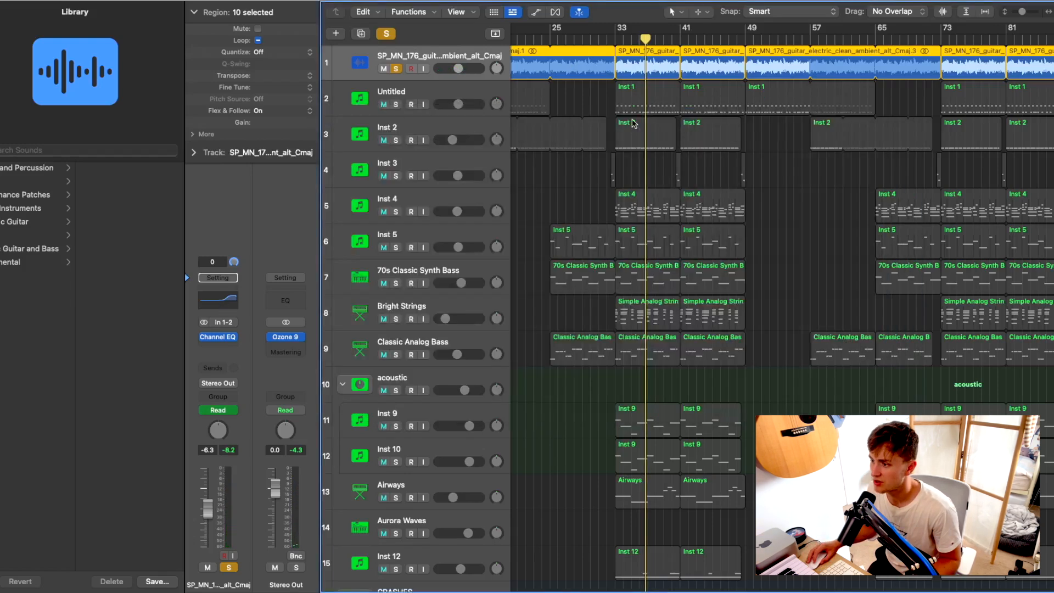
pyautogui.click(387, 34)
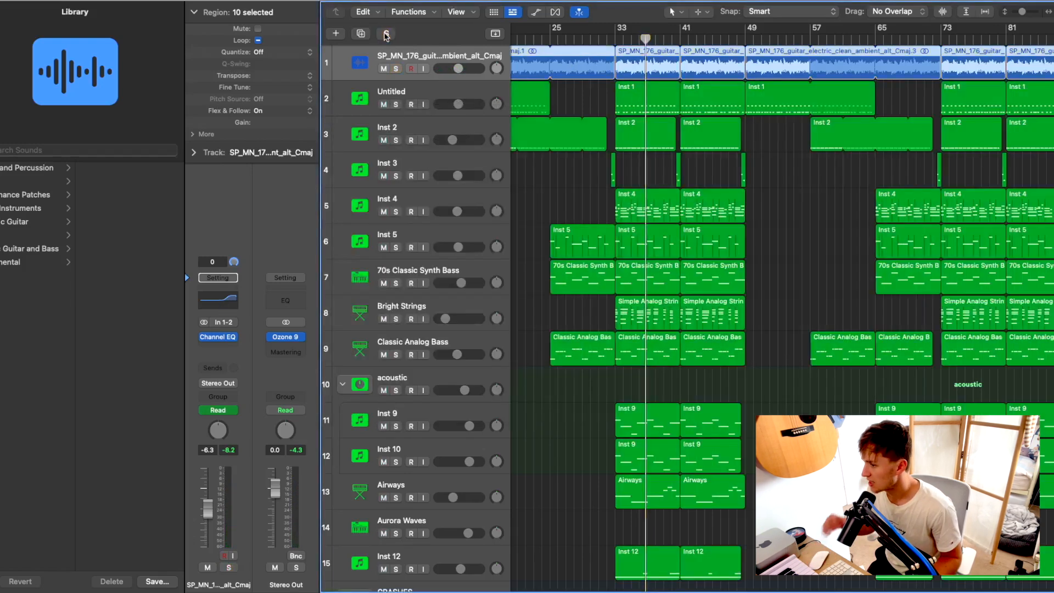
# Examine the Kontakt 7 instrument loaded on the Untitled track, then close its window.
pyautogui.click(444, 87)
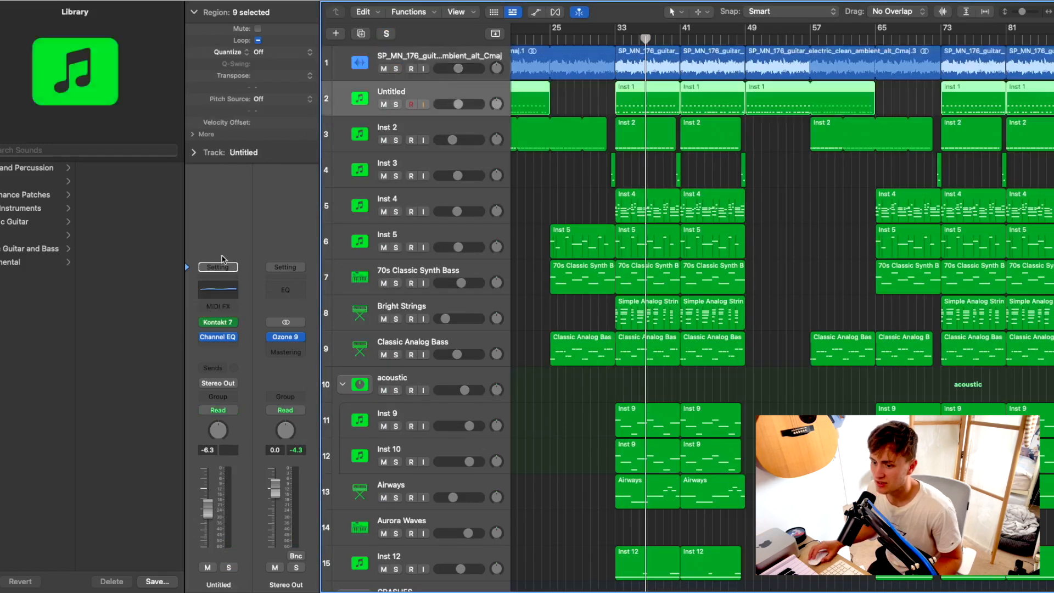
pyautogui.click(218, 322)
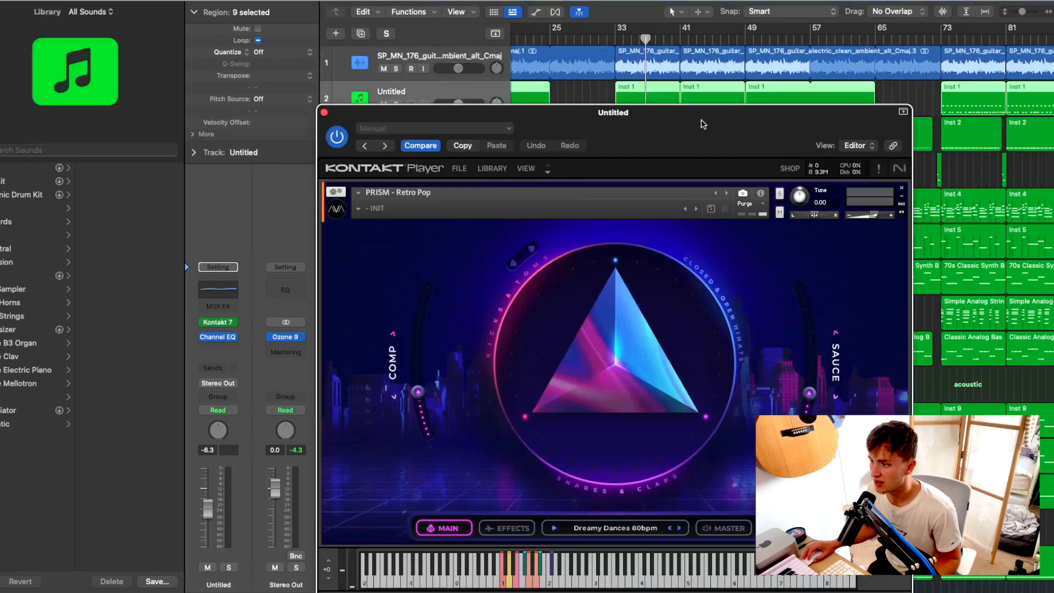
pyautogui.moveTo(700, 121); pyautogui.dragTo(701, 36)
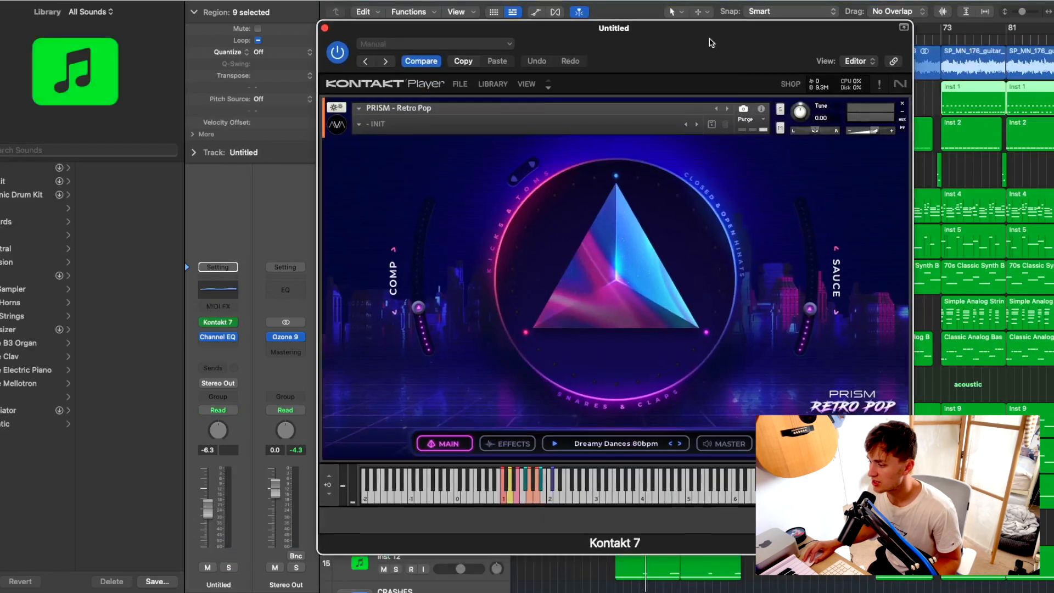
pyautogui.click(325, 28)
# Solo the Untitled, Inst 2 and Inst 3 tracks together and play them.
pyautogui.moveTo(396, 104); pyautogui.dragTo(398, 168)
pyautogui.press('space')
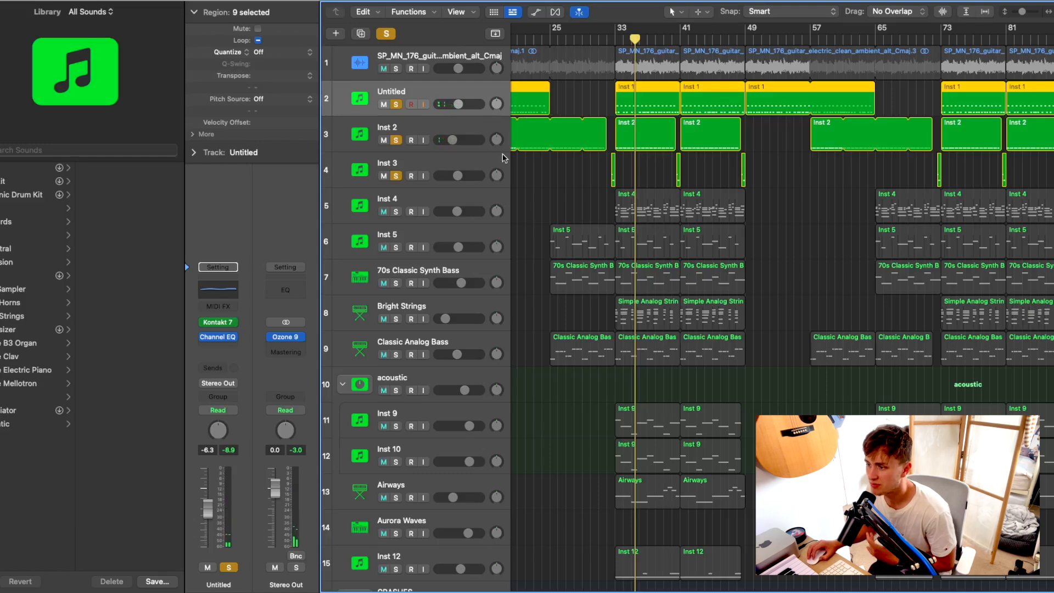
pyautogui.hscroll(1, 599, 156)
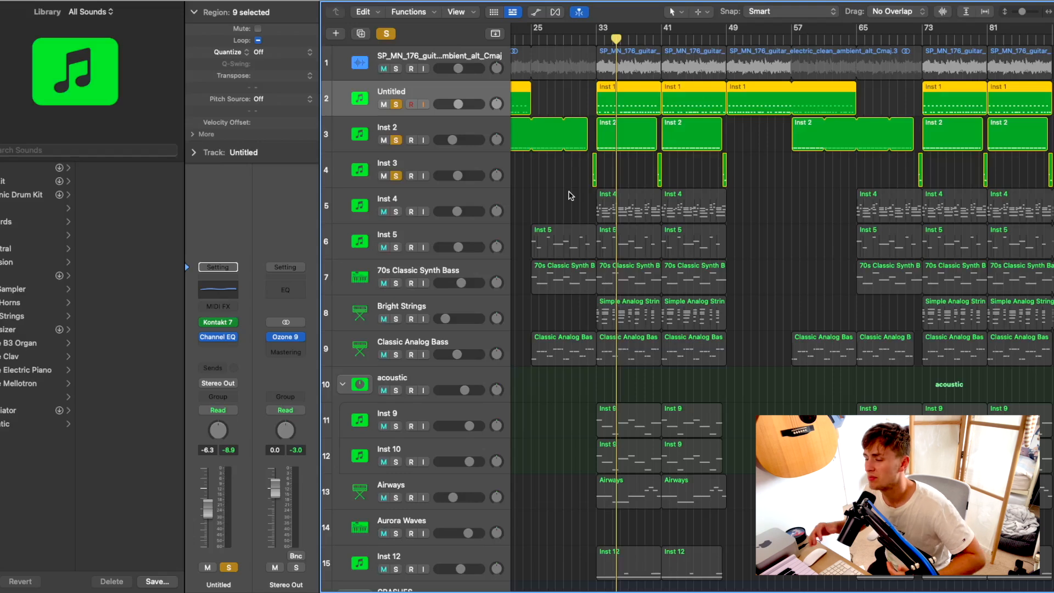
# Clear the existing solos, solo the Inst 4 track and play it from bar 33.
pyautogui.click(386, 34)
pyautogui.click(396, 212)
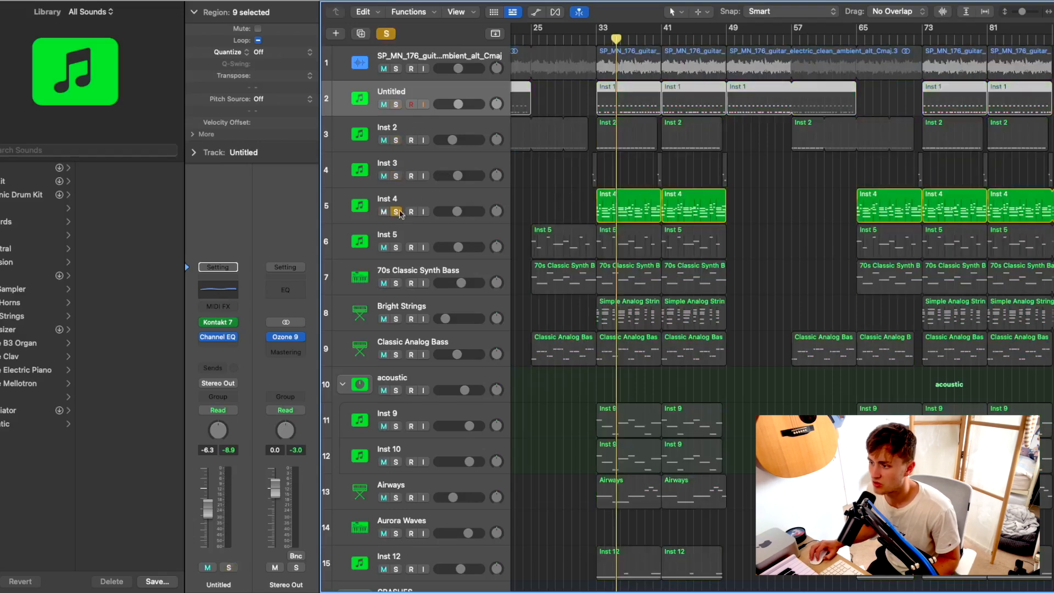
pyautogui.click(590, 40)
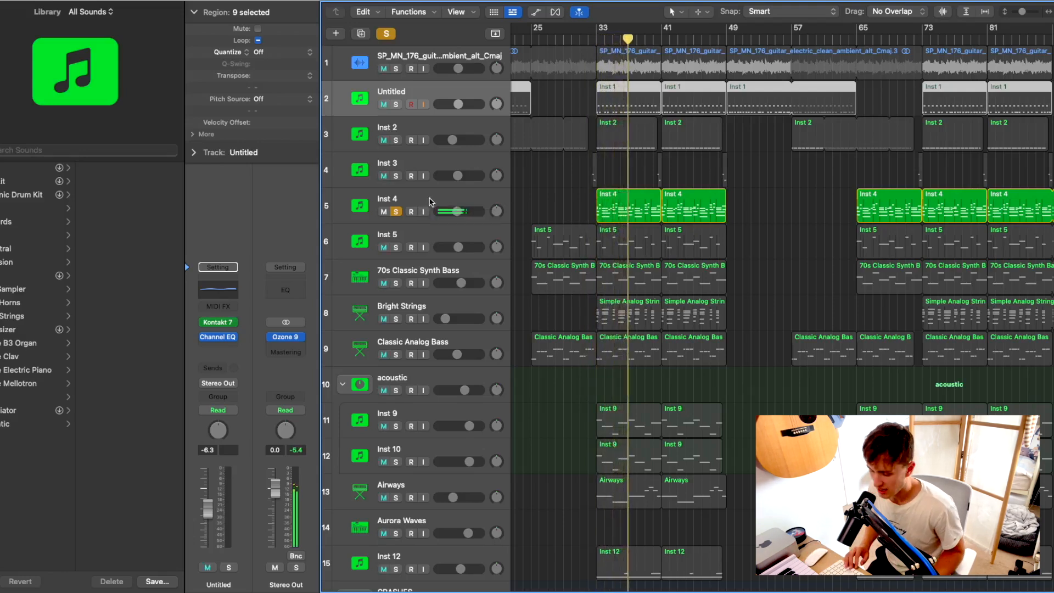
# Add the Inst 5 track to the solo and play it with Inst 4 from bar 33.
pyautogui.press('super+Right')
pyautogui.press('super+Right')
pyautogui.press('super+Right')
pyautogui.press('super+Down')
pyautogui.press('super+Down')
pyautogui.press('super+Down')
pyautogui.press('super+Down')
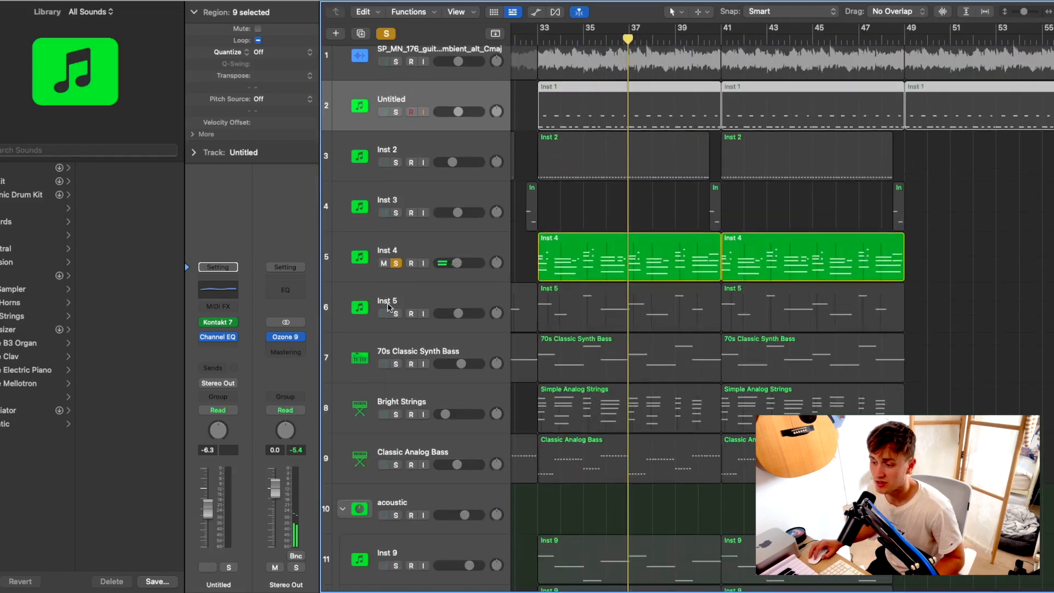
pyautogui.click(395, 313)
pyautogui.click(535, 40)
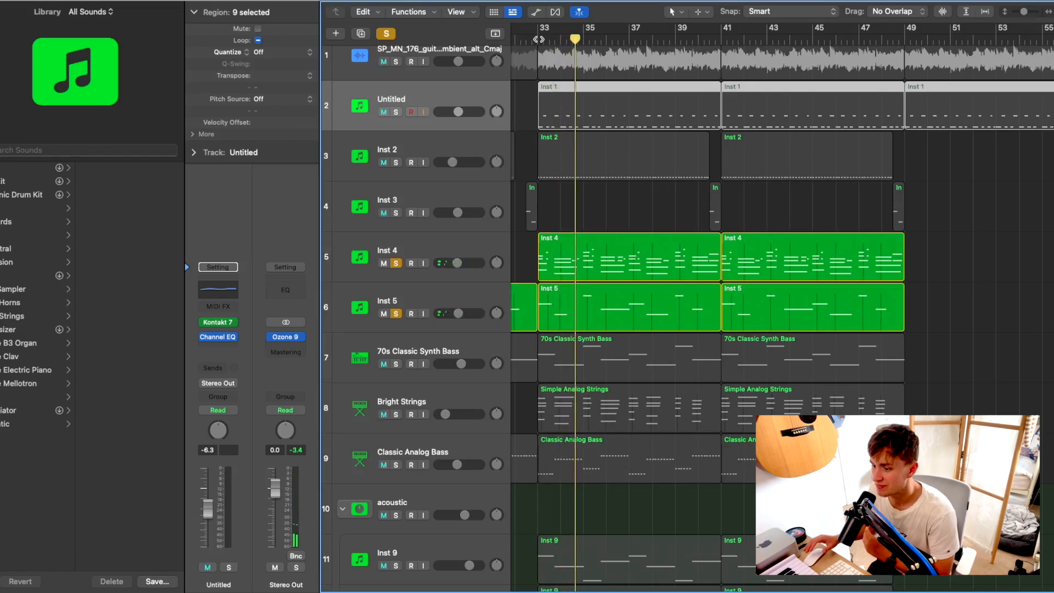
# Select the Inst 5 track and examine its Kontakt 7 instrument, then close the plug-in window.
pyautogui.click(449, 247)
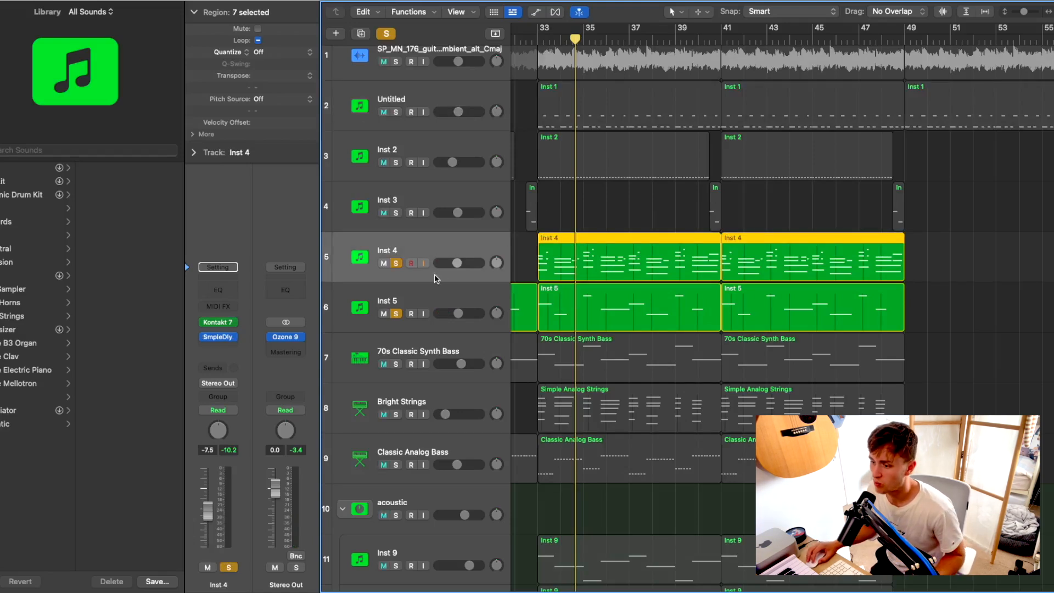
pyautogui.click(400, 305)
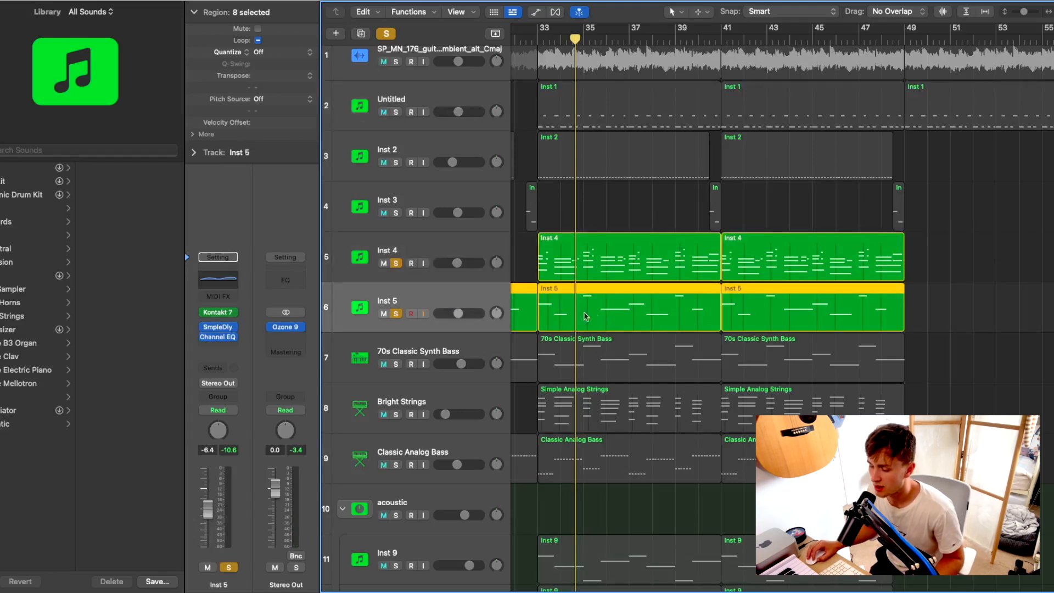
pyautogui.click(219, 312)
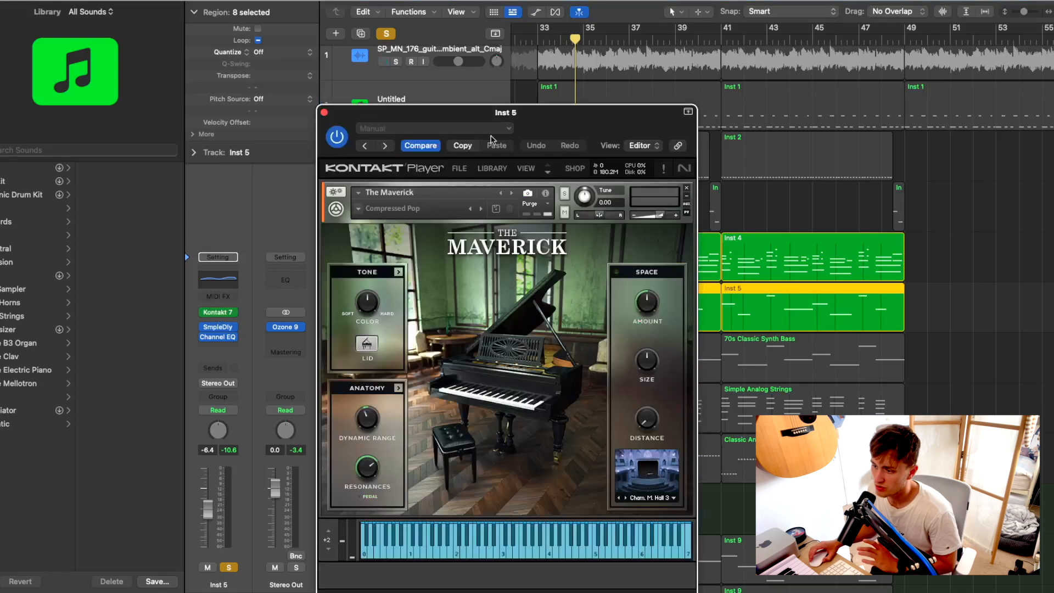
pyautogui.moveTo(564, 120); pyautogui.dragTo(726, 114)
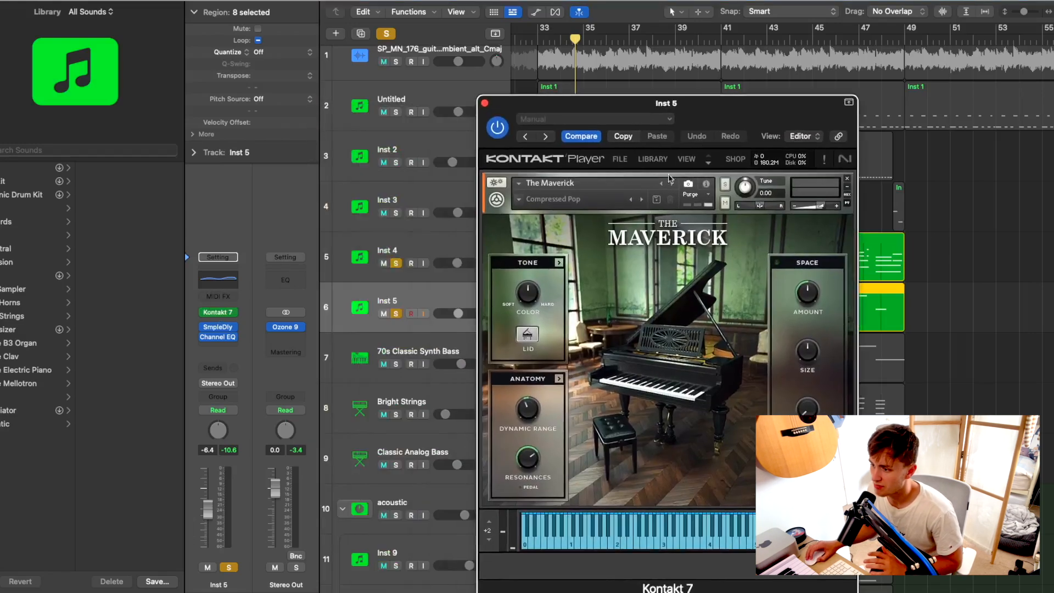
pyautogui.click(486, 107)
# Examine the Channel EQ and Sample Delay settings on the Inst 5 track and return the playhead to bar 33.
pyautogui.click(226, 283)
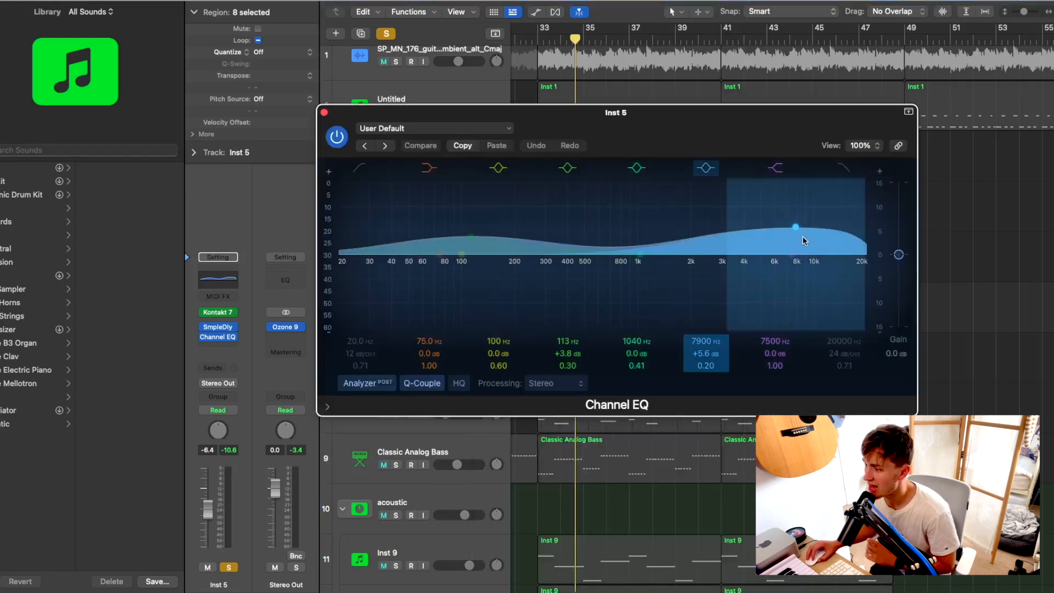
pyautogui.click(324, 114)
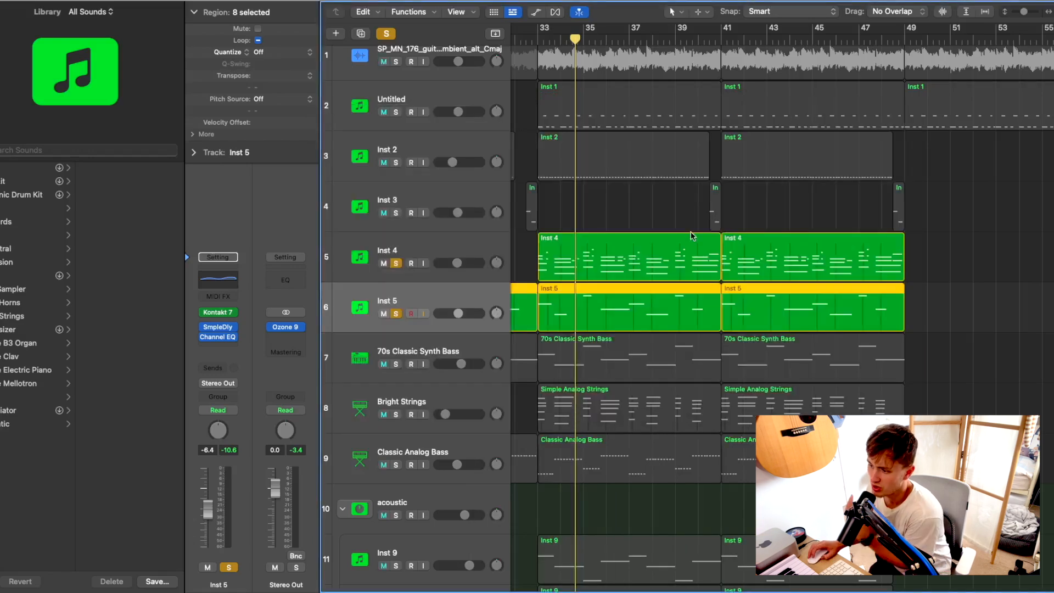
pyautogui.click(535, 40)
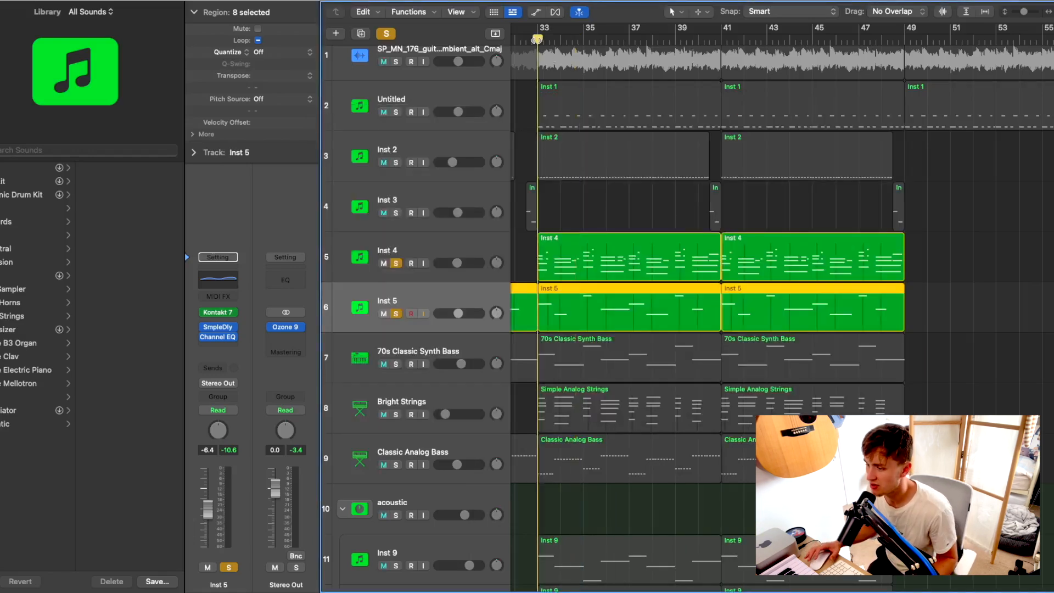
pyautogui.click(218, 327)
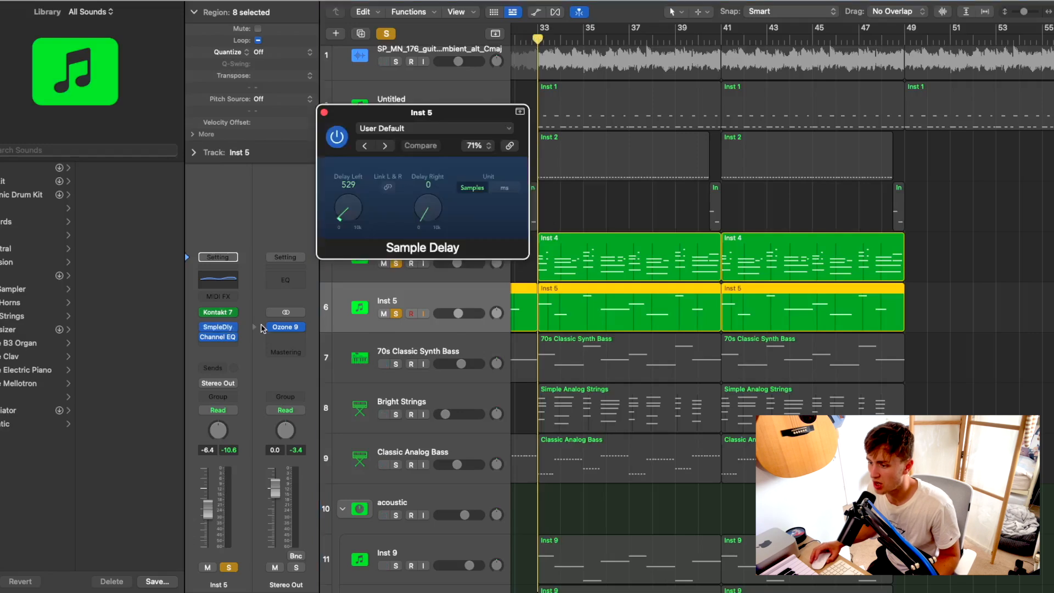
pyautogui.moveTo(439, 121); pyautogui.dragTo(679, 116)
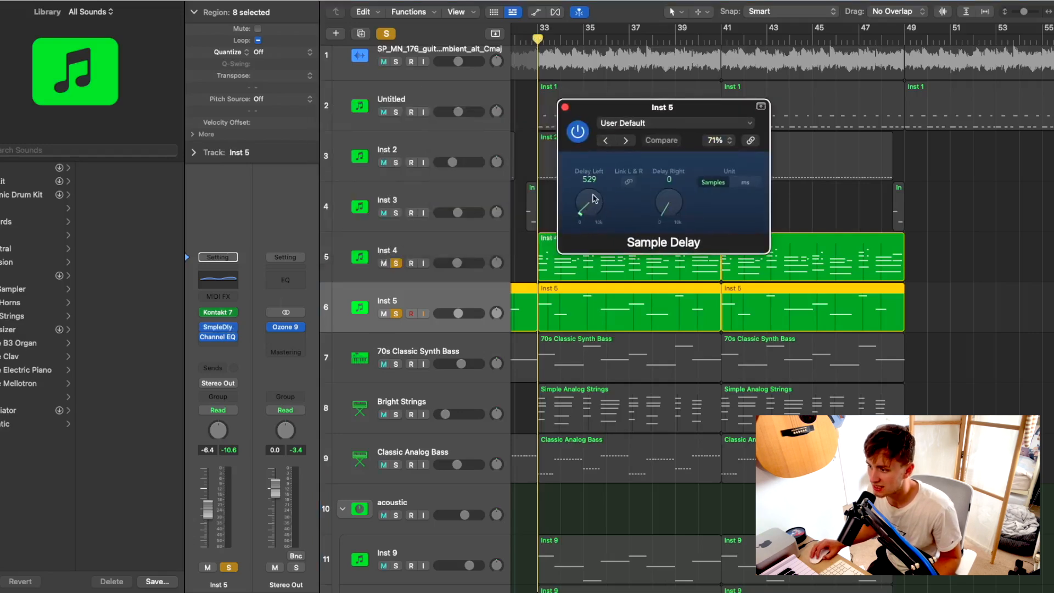
pyautogui.click(563, 107)
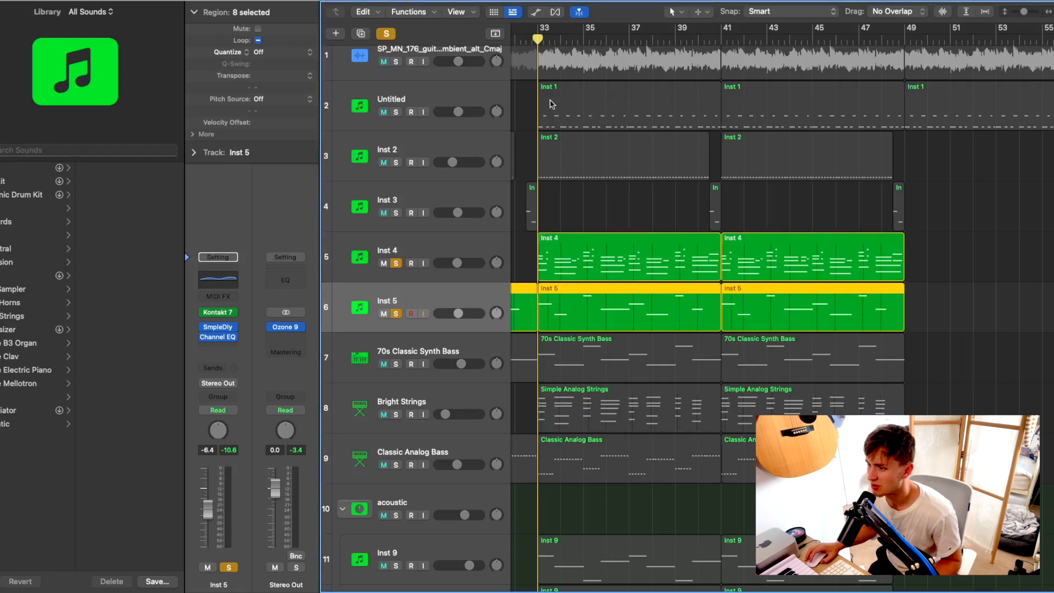
# Play Inst 4 and Inst 5, then also solo the guitar, Untitled, Inst 2 and Inst 3 tracks and play all six from bar 33.
pyautogui.press('space')
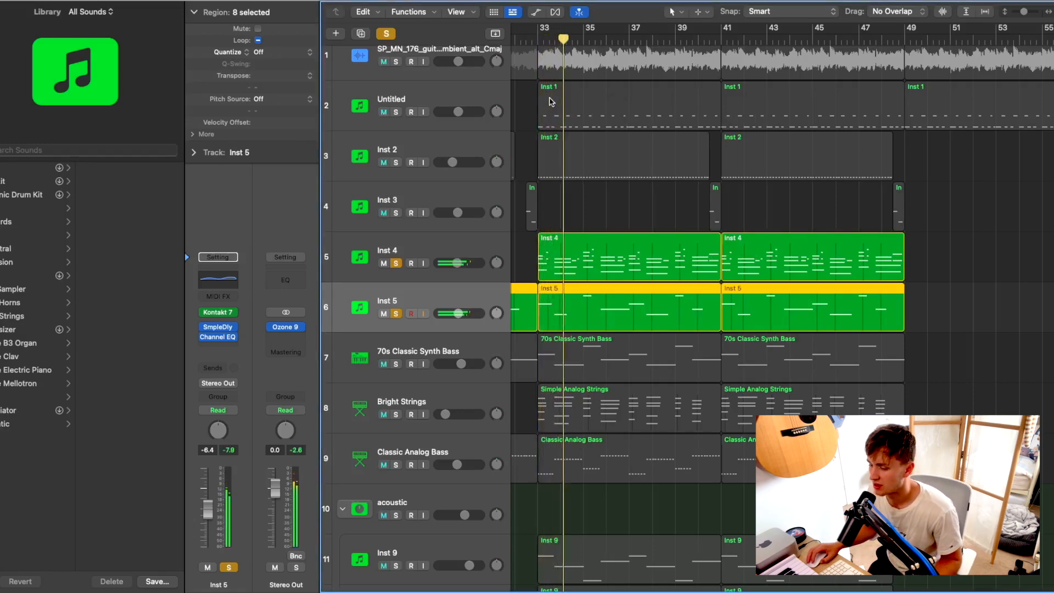
pyautogui.scroll(1, 402, 83)
pyautogui.moveTo(396, 77); pyautogui.dragTo(395, 227)
pyautogui.press('space')
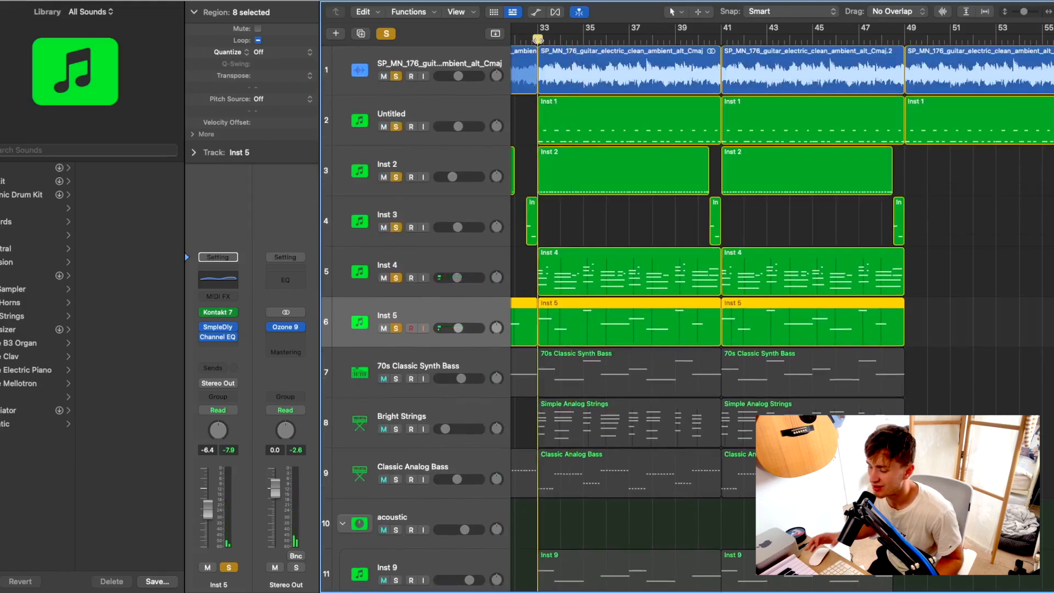
pyautogui.press('space')
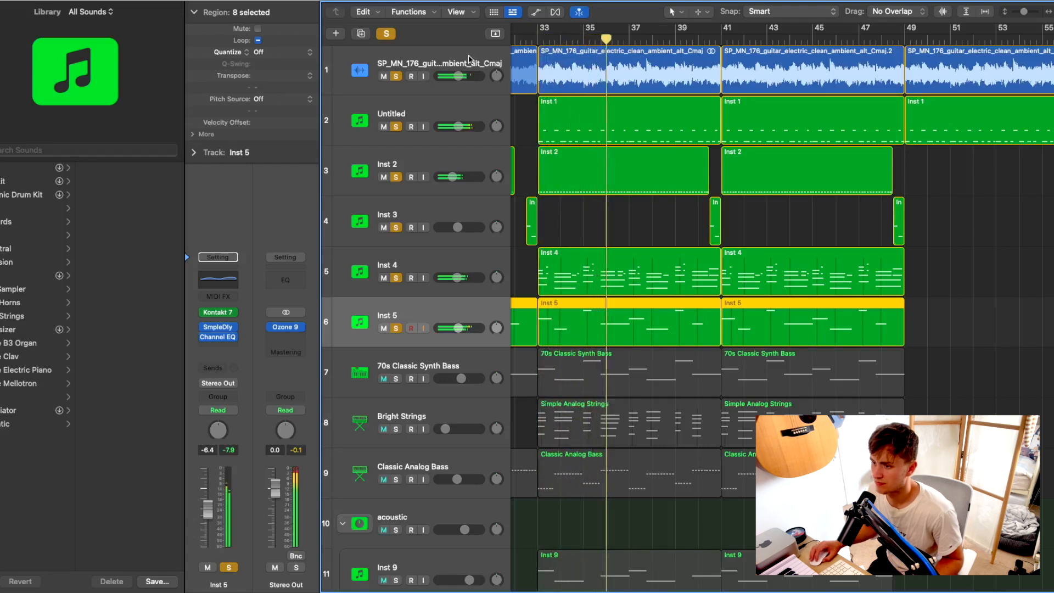
# Clear all solos, solo and select the 70s Classic Synth Bass track, and set the playhead to bar 33.
pyautogui.click(387, 34)
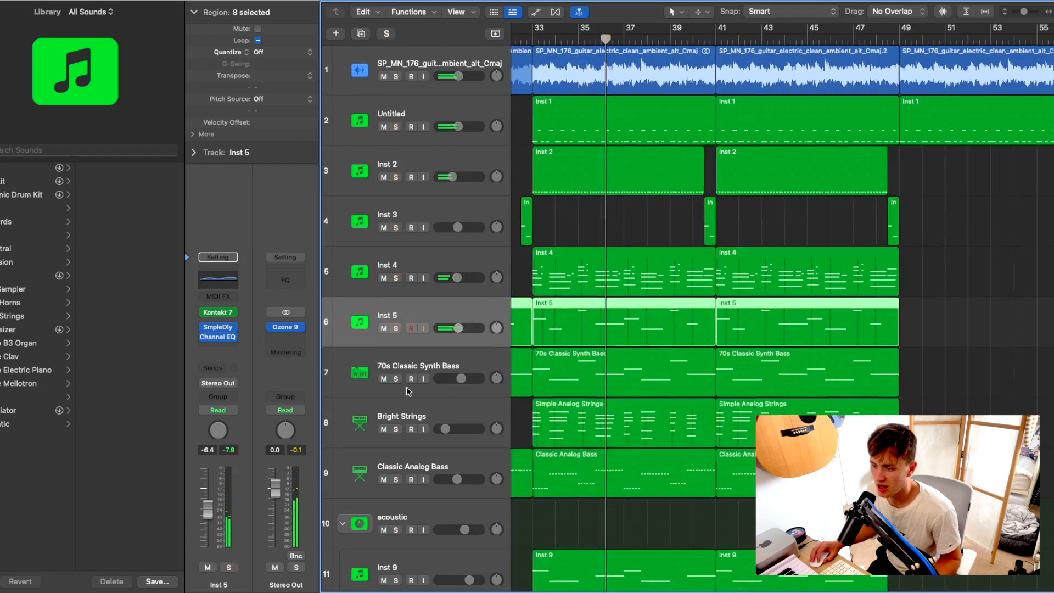
pyautogui.click(396, 378)
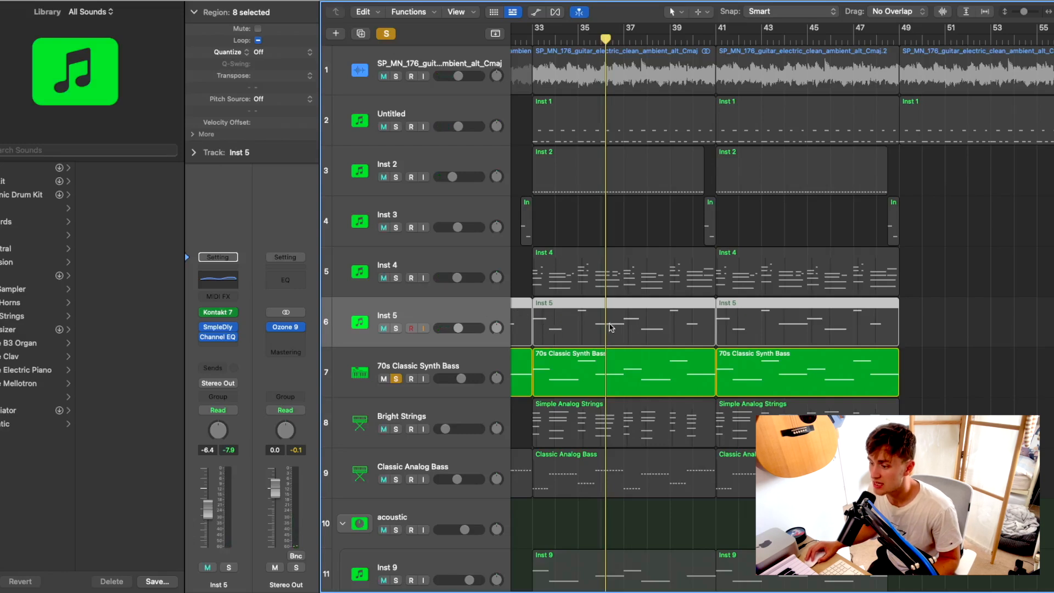
pyautogui.click(530, 39)
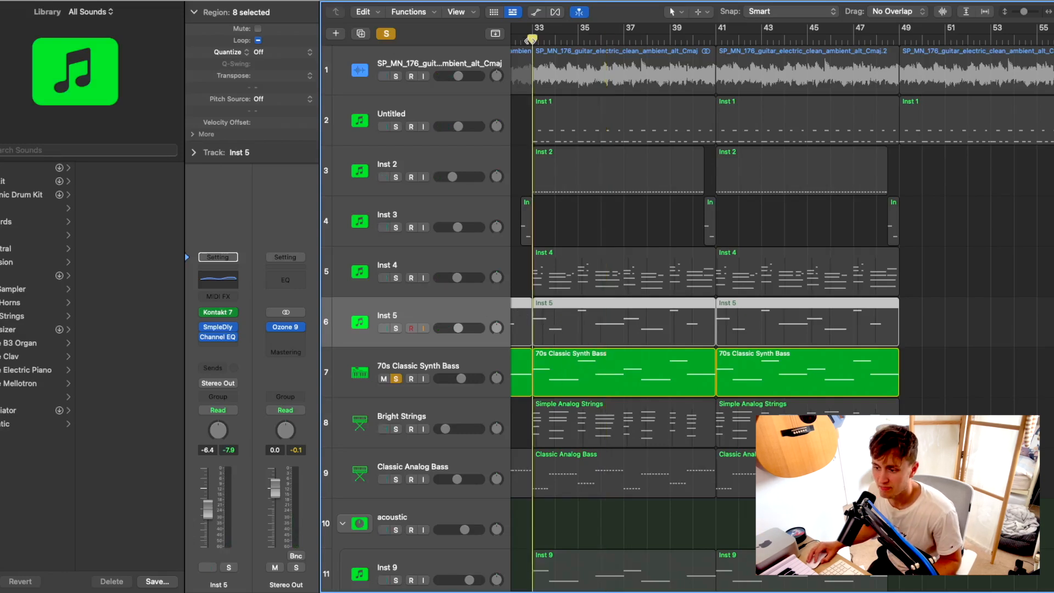
pyautogui.click(421, 366)
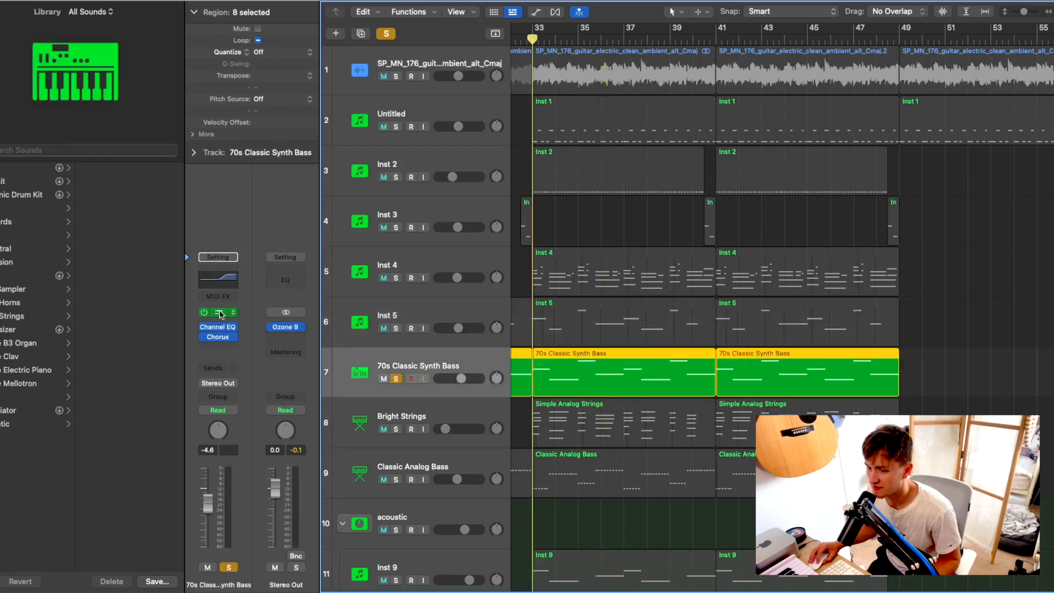
# Examine the Alchemy instrument on the 70s Classic Synth Bass track, close it and play the track from bar 33.
pyautogui.click(218, 312)
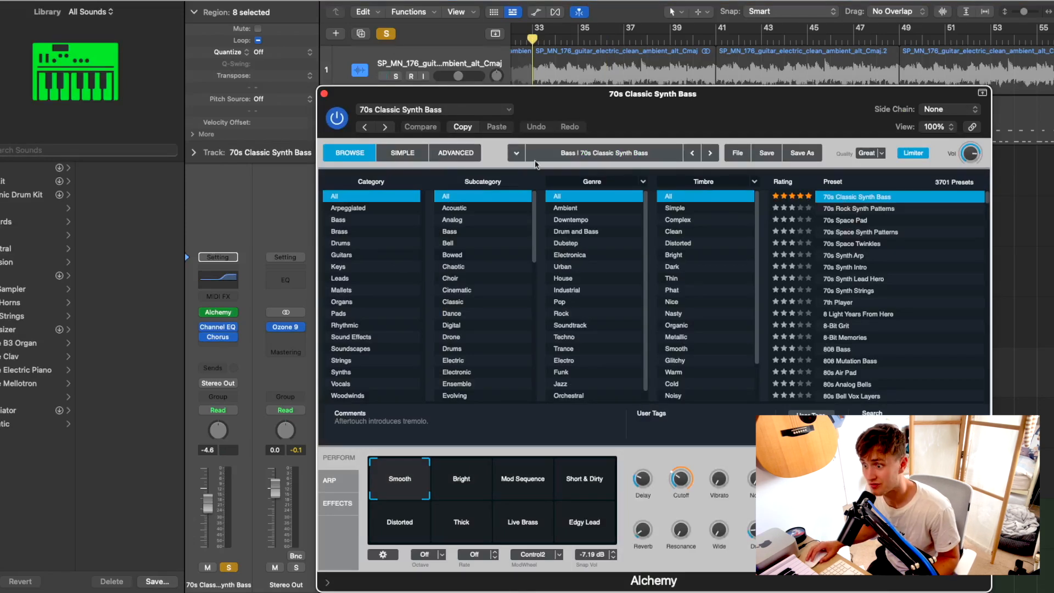
pyautogui.click(324, 94)
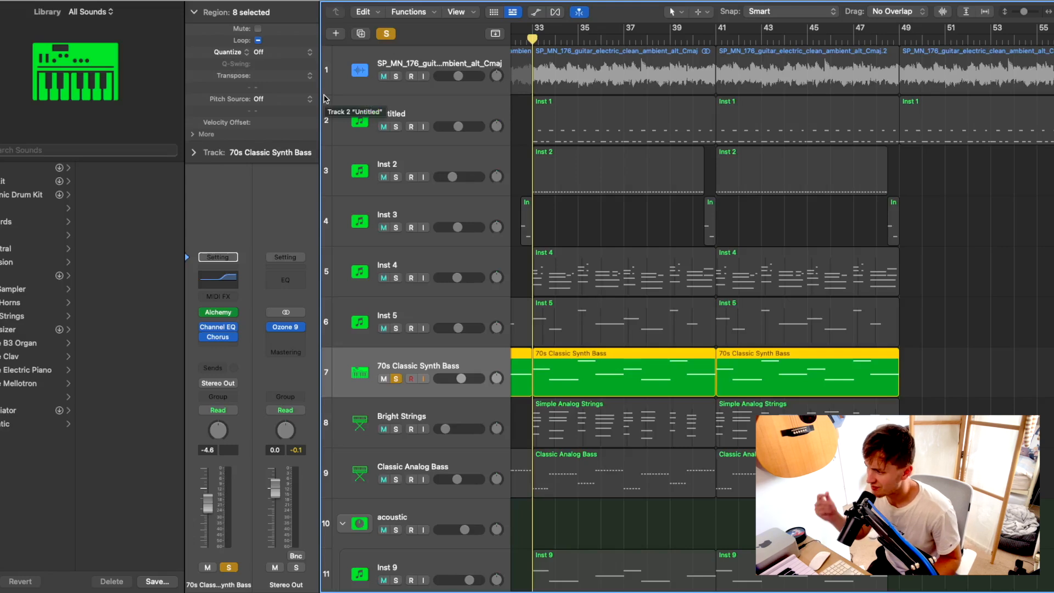
pyautogui.press('space')
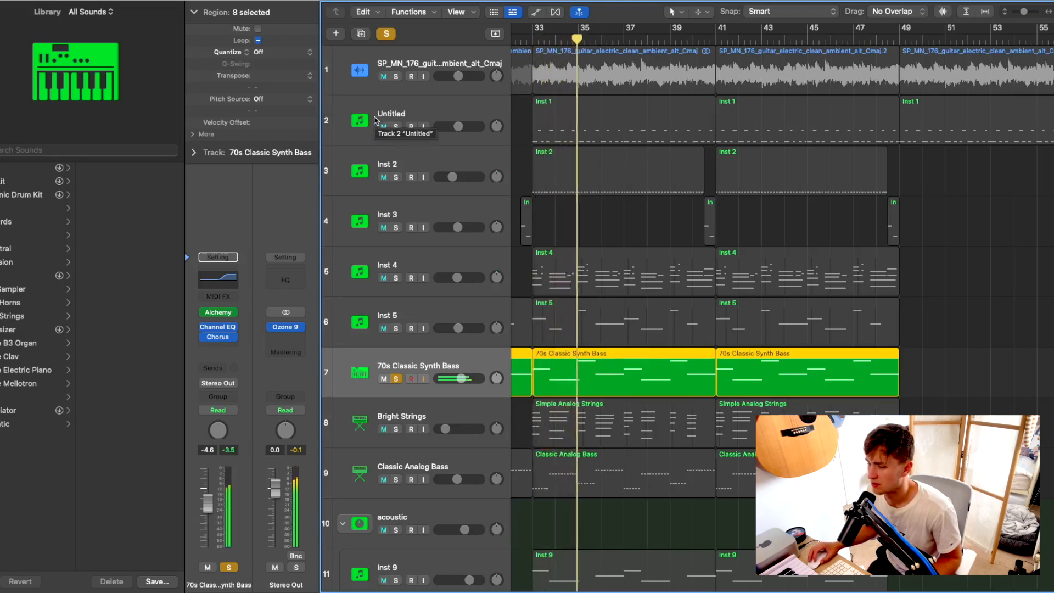
# Examine the Chorus effect settings on the 70s Classic Synth Bass track and close the plug-in window.
pyautogui.click(218, 337)
pyautogui.moveTo(468, 115); pyautogui.dragTo(601, 172)
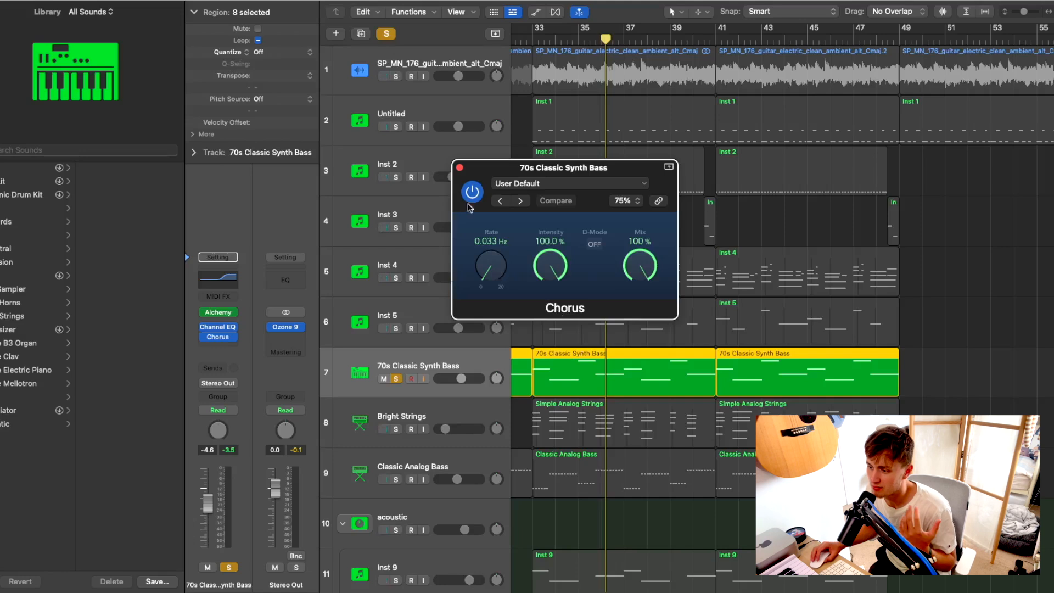
pyautogui.click(460, 168)
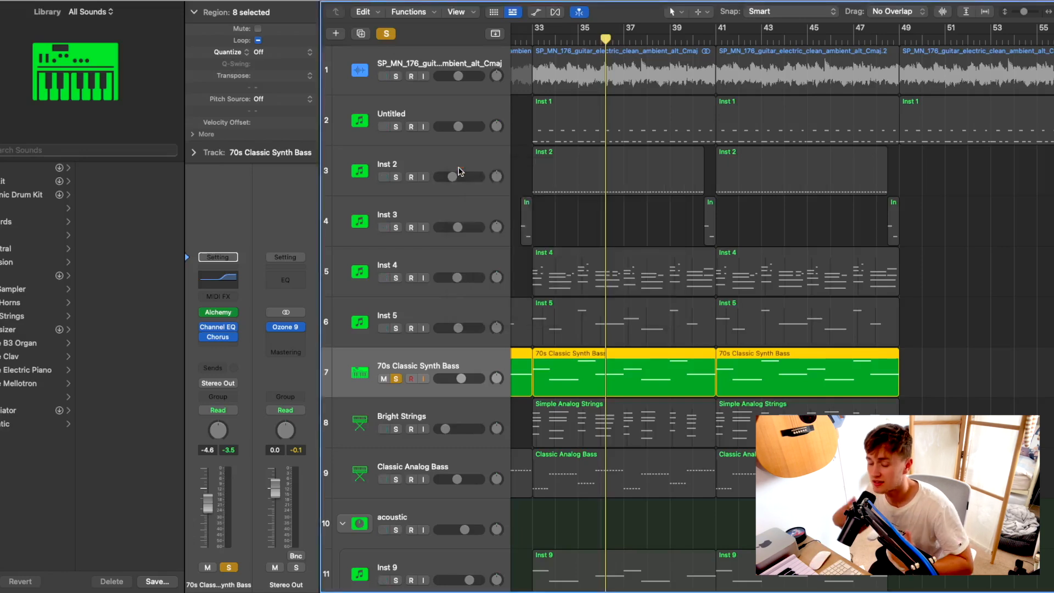
# Unsolo the 70s Classic Synth Bass track, select and solo the Bright Strings track, and play it from bar 33.
pyautogui.scroll(-3, 459, 170)
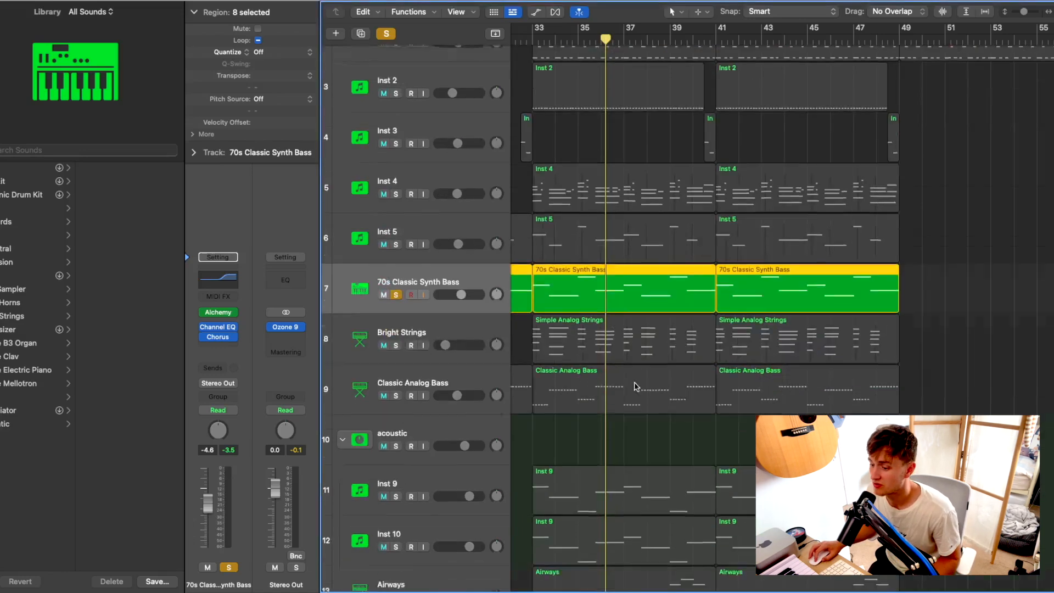
pyautogui.click(396, 274)
pyautogui.click(461, 315)
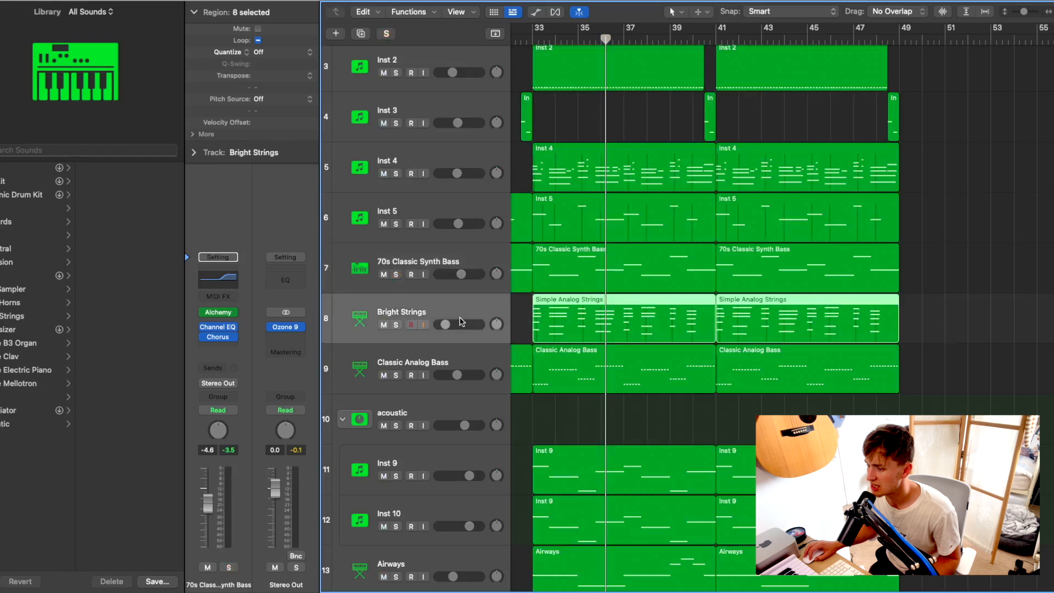
pyautogui.click(396, 325)
pyautogui.click(539, 35)
pyautogui.press('space')
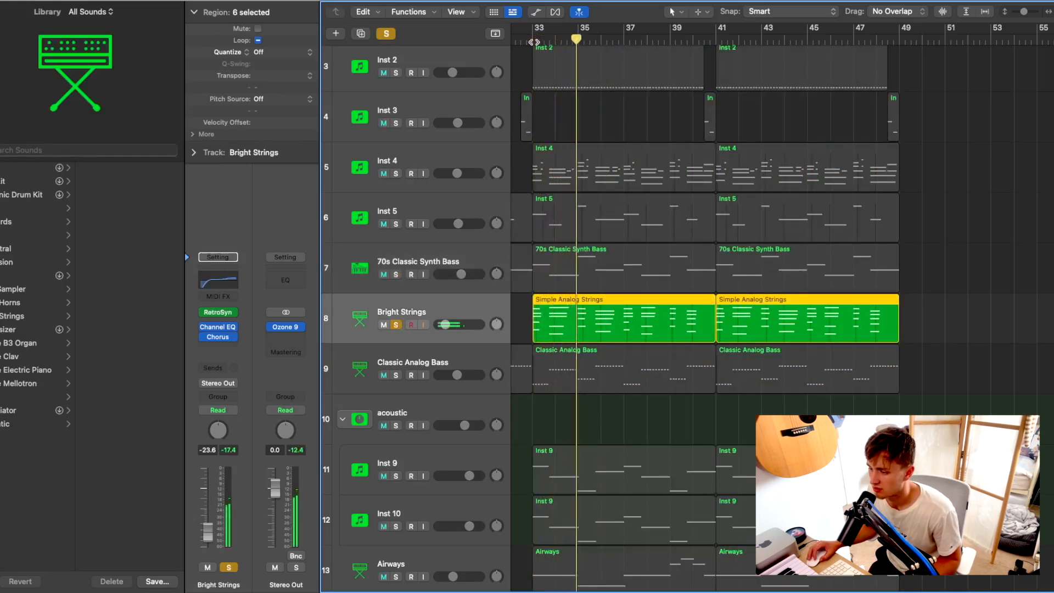
pyautogui.press('space')
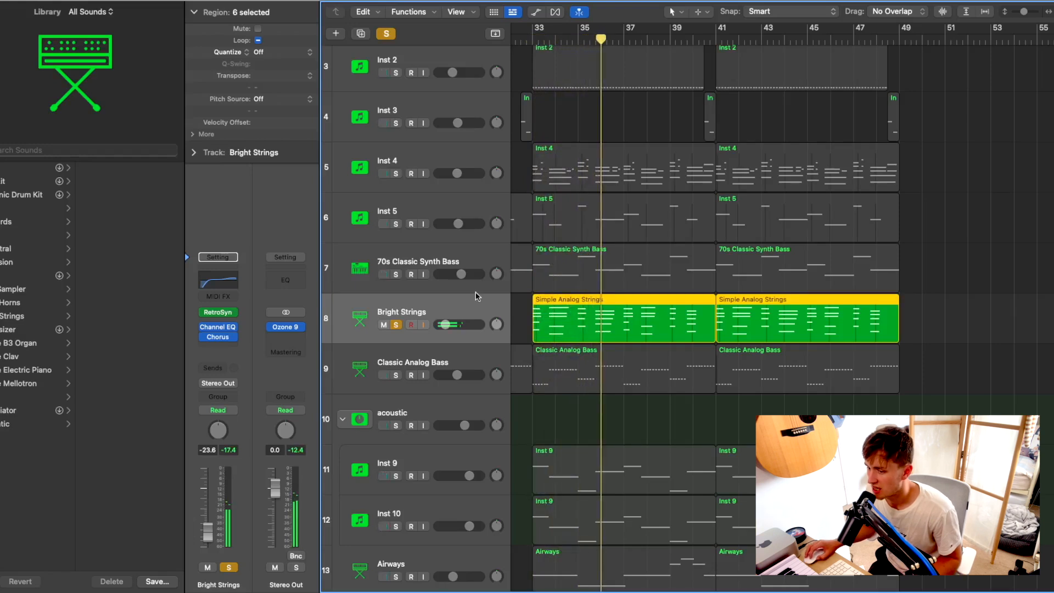
# Examine the Retro Synth instrument and the Chorus effect on the Bright Strings track, closing each plug-in window.
pyautogui.moveTo(217, 317)
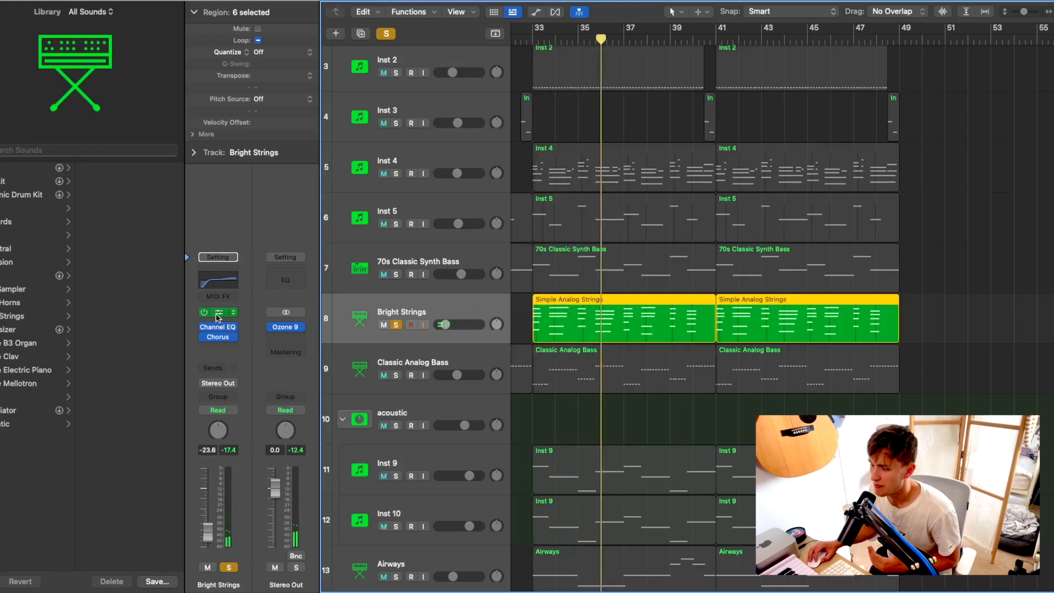
pyautogui.click(218, 316)
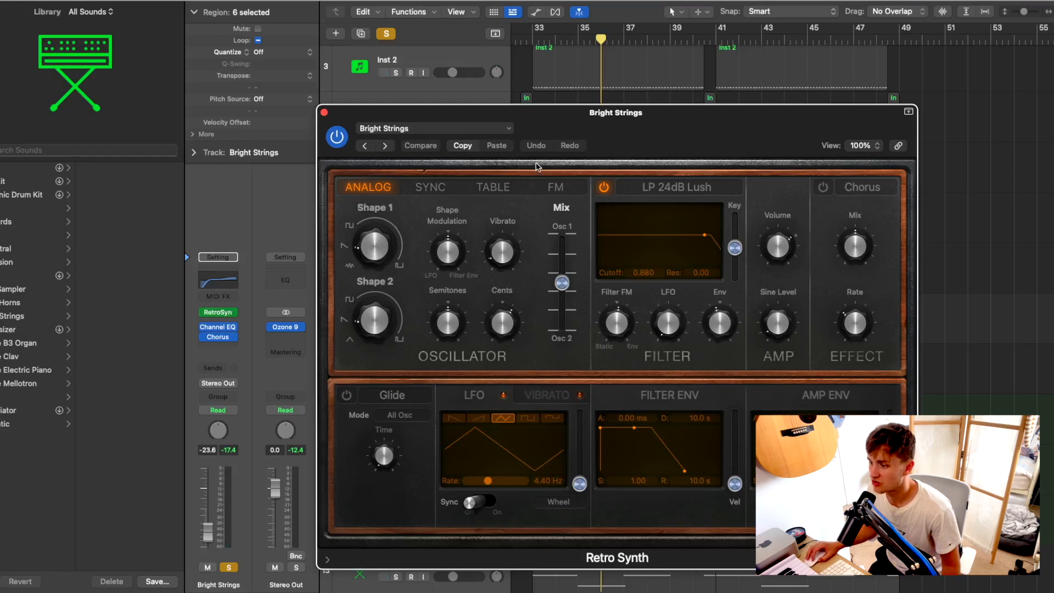
pyautogui.click(324, 112)
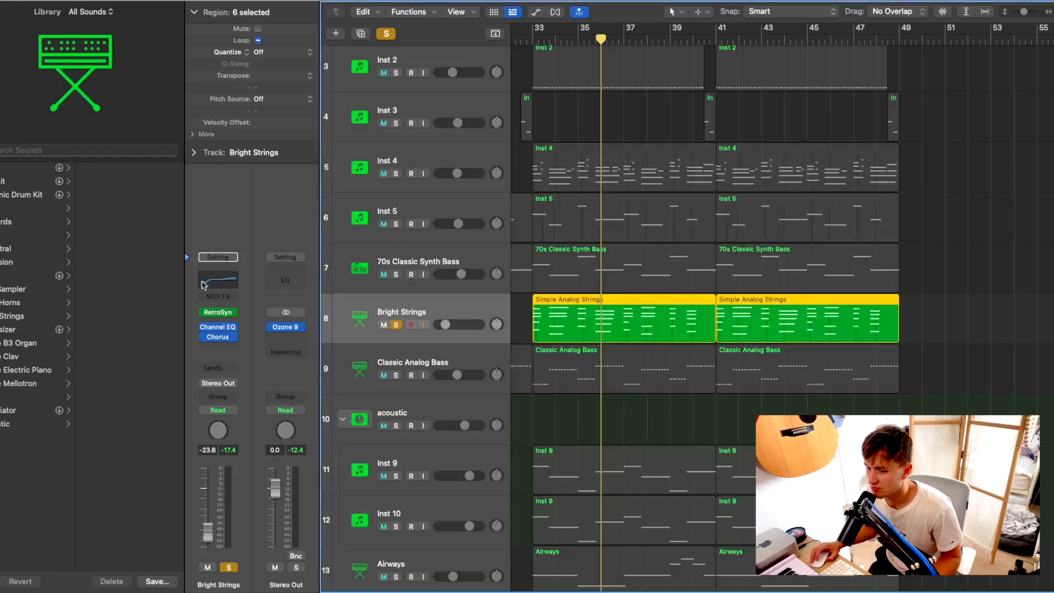
pyautogui.click(219, 337)
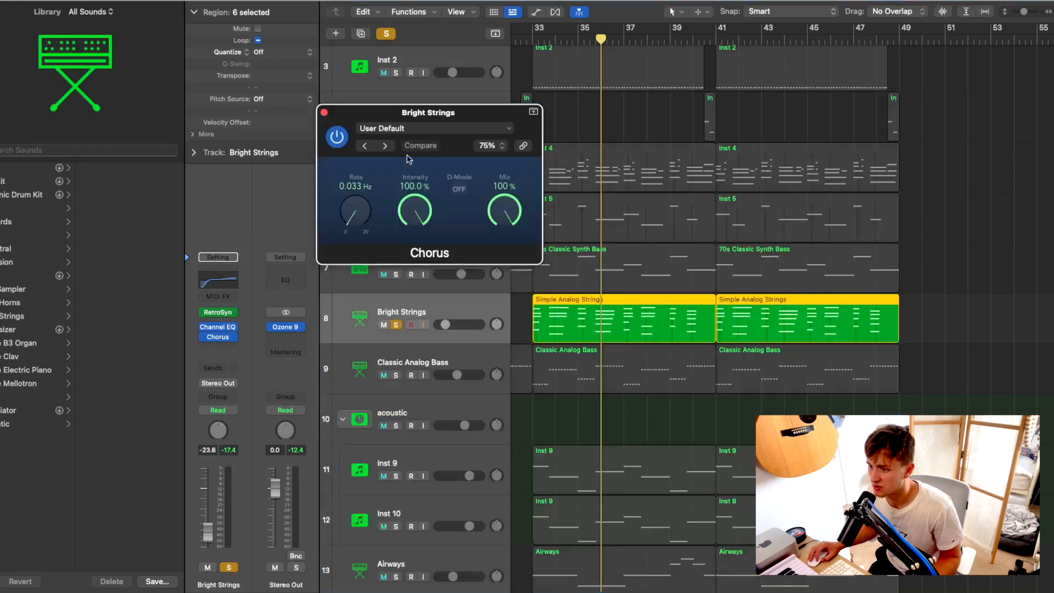
pyautogui.click(324, 112)
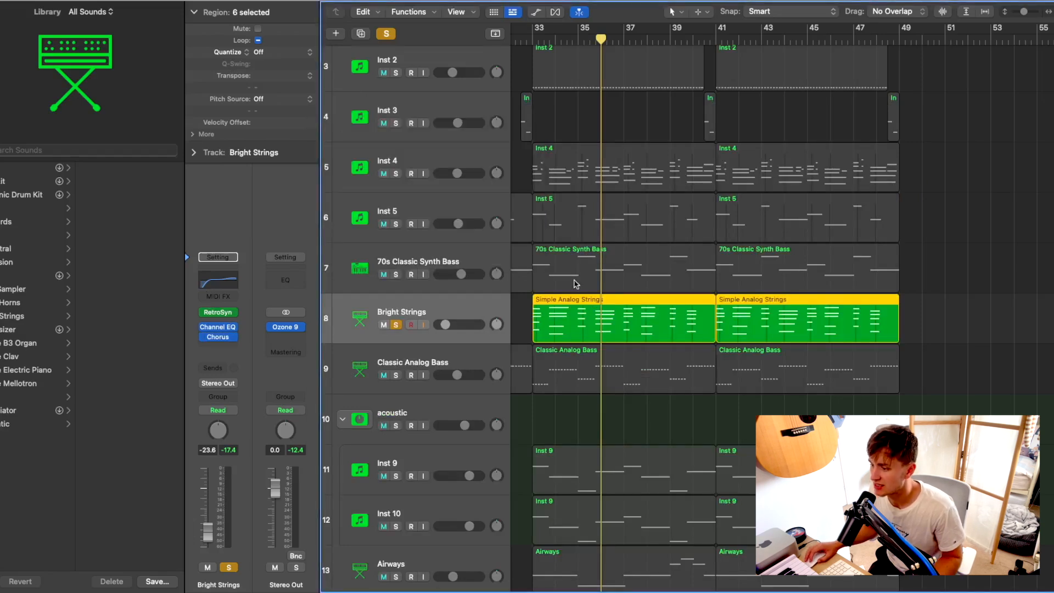
# Also solo the 70s Classic Synth Bass track and play it together with Bright Strings from bar 33.
pyautogui.click(395, 274)
pyautogui.click(531, 37)
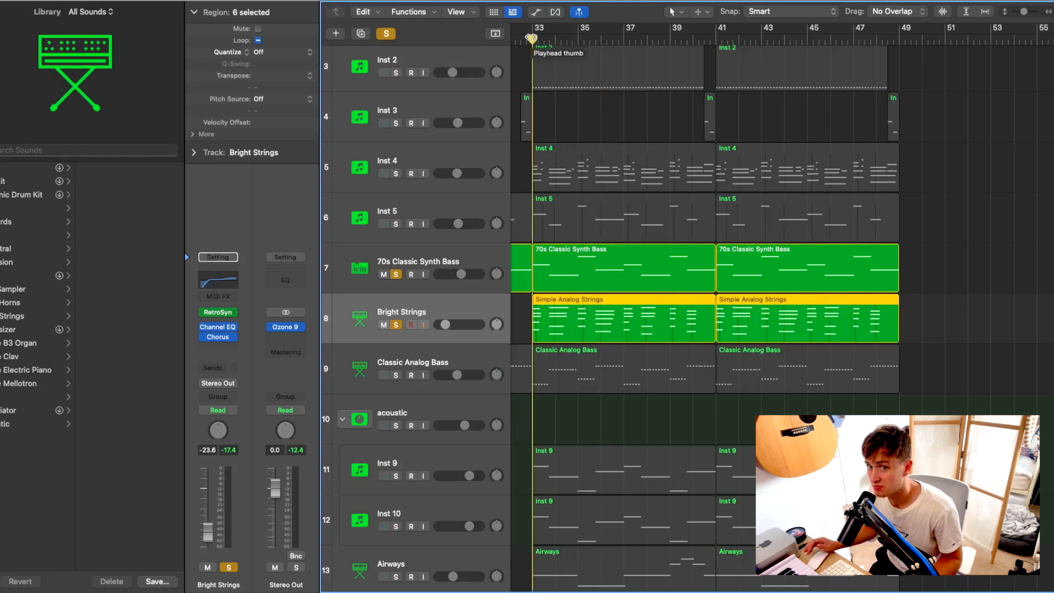
pyautogui.press('space')
pyautogui.press('space')
pyautogui.hscroll(1, 442, 283)
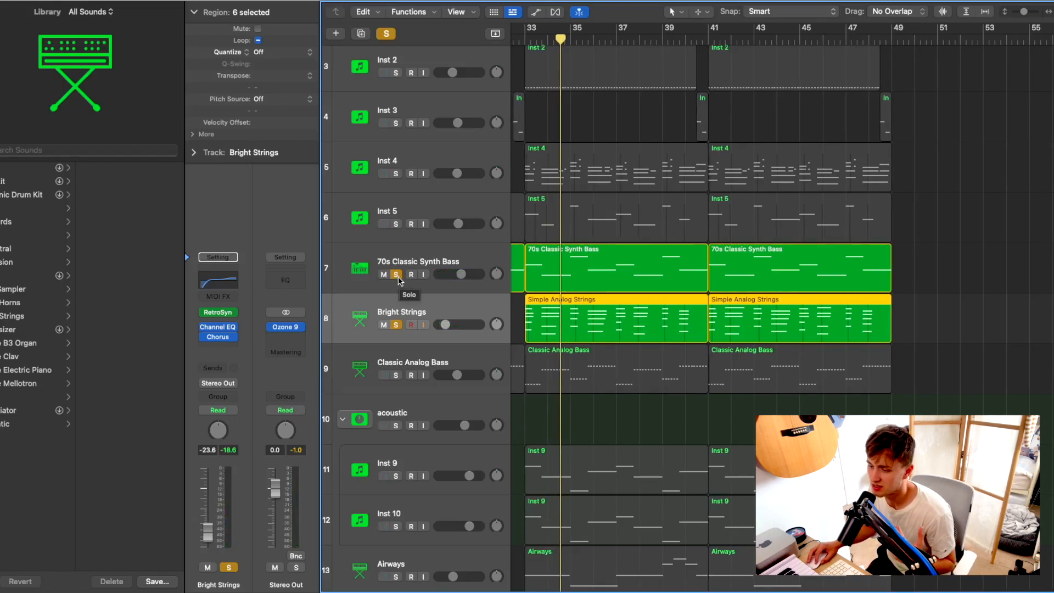
# Clear all solos, solo and select the Classic Analog Bass track, and play it from bar 33.
pyautogui.keyDown('alt'); pyautogui.click(396, 274); pyautogui.keyUp('alt')
pyautogui.click(398, 376)
pyautogui.hscroll(-3, 630, 258)
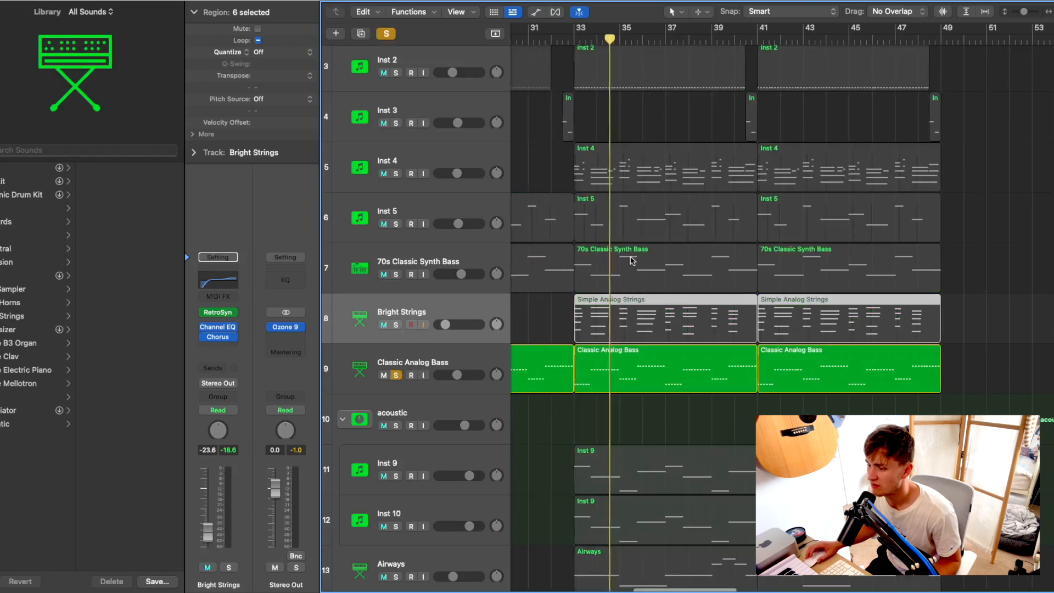
pyautogui.click(447, 363)
pyautogui.click(583, 38)
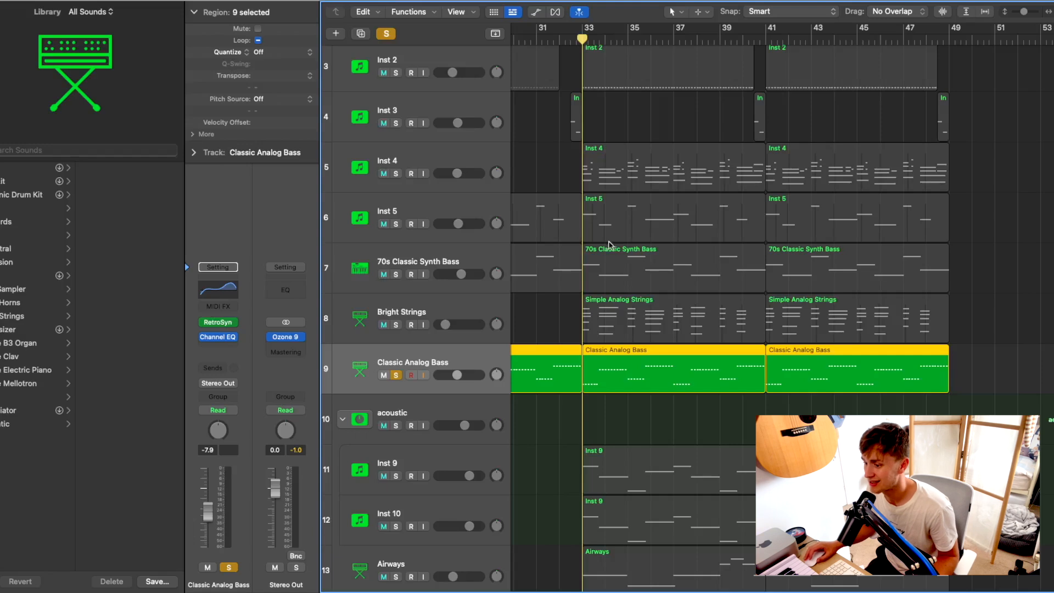
pyautogui.click(632, 416)
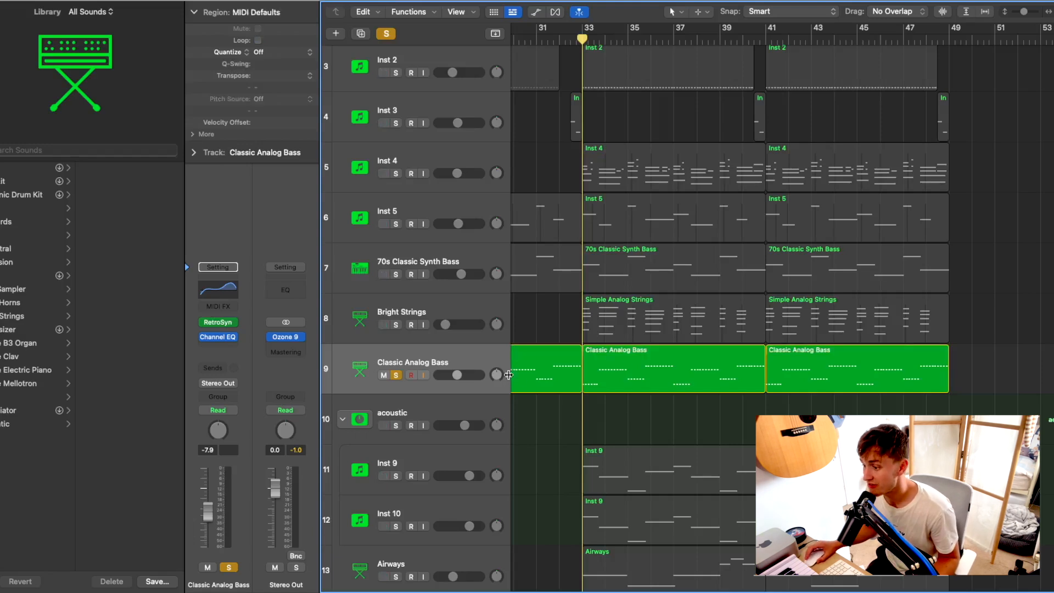
pyautogui.press('space')
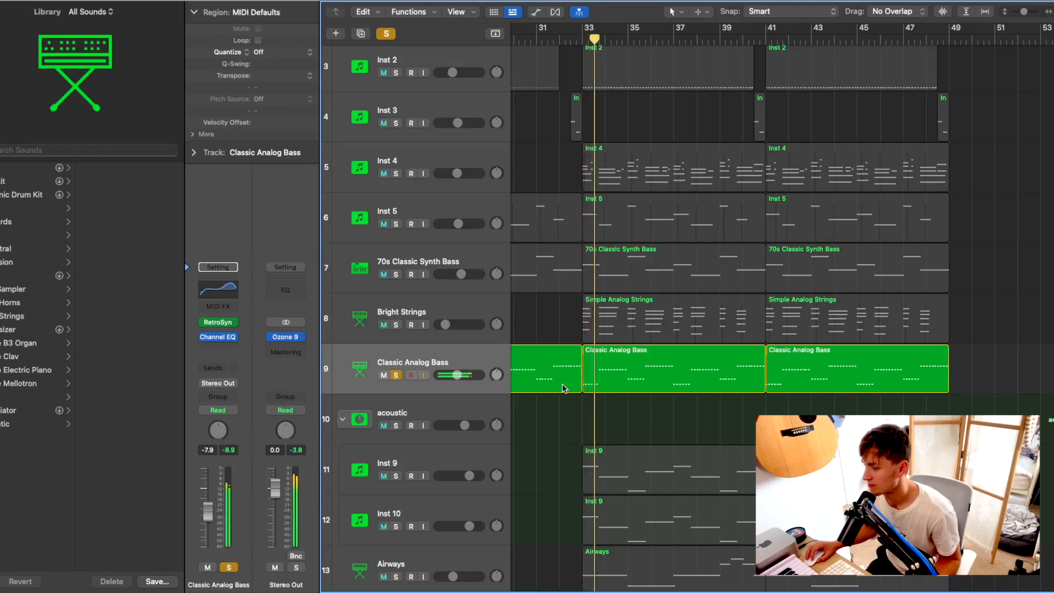
# Examine the Retro Synth and Channel EQ settings on the Classic Analog Bass track, close both windows and replay the track from bar 33.
pyautogui.scroll(-1, 398, 357)
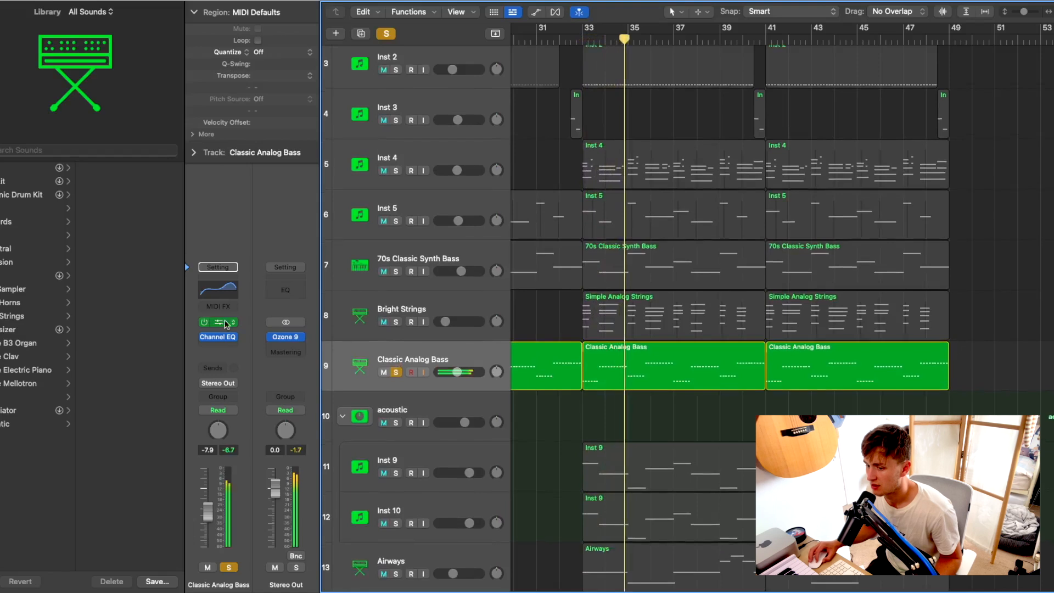
pyautogui.click(218, 322)
pyautogui.moveTo(578, 123); pyautogui.dragTo(804, 119)
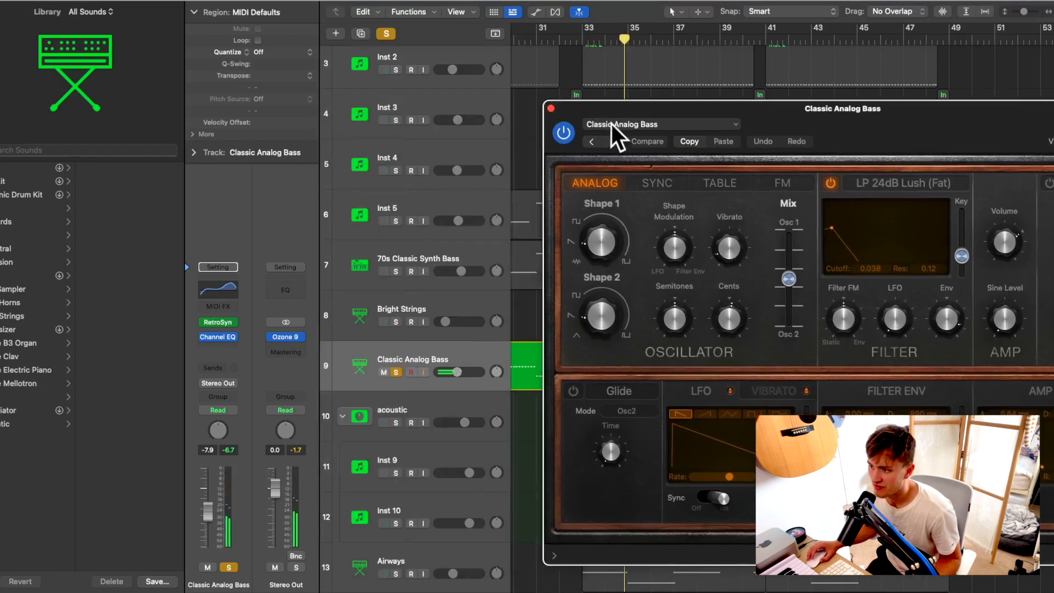
pyautogui.click(216, 290)
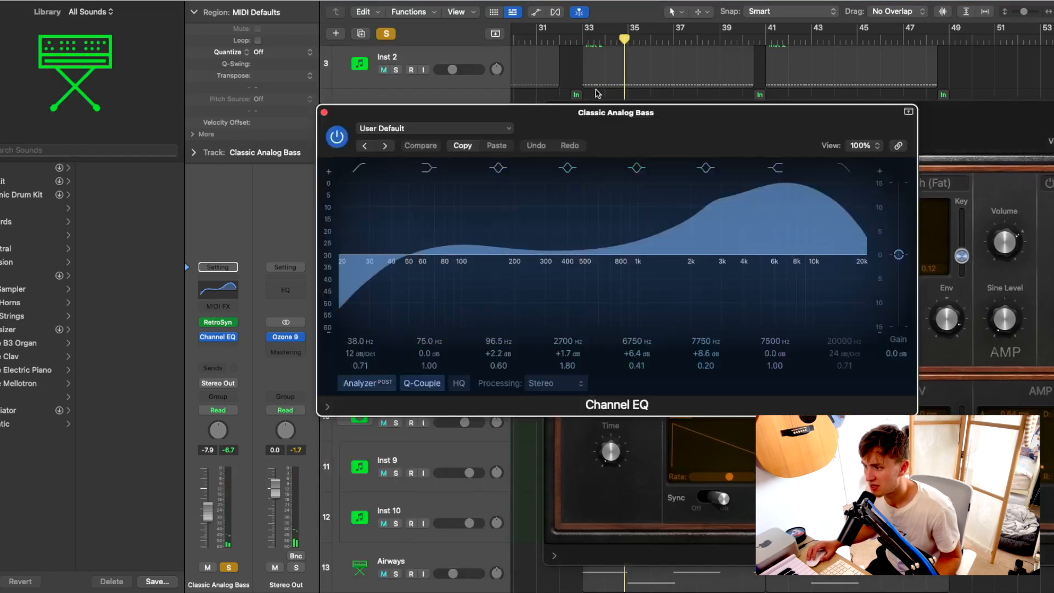
pyautogui.moveTo(757, 133); pyautogui.dragTo(641, 186)
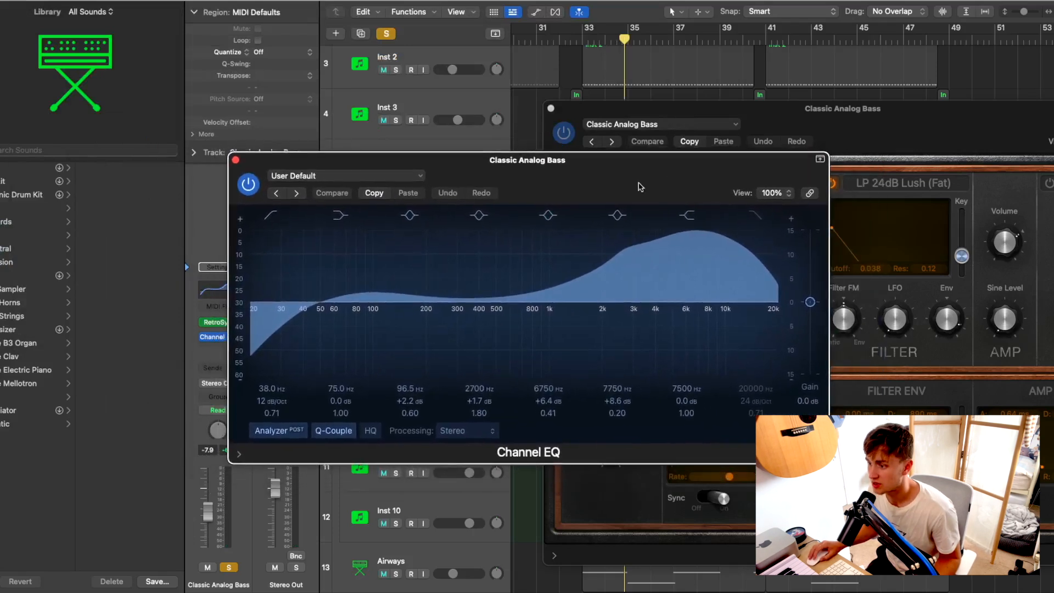
pyautogui.click(236, 161)
pyautogui.click(550, 108)
pyautogui.press('space')
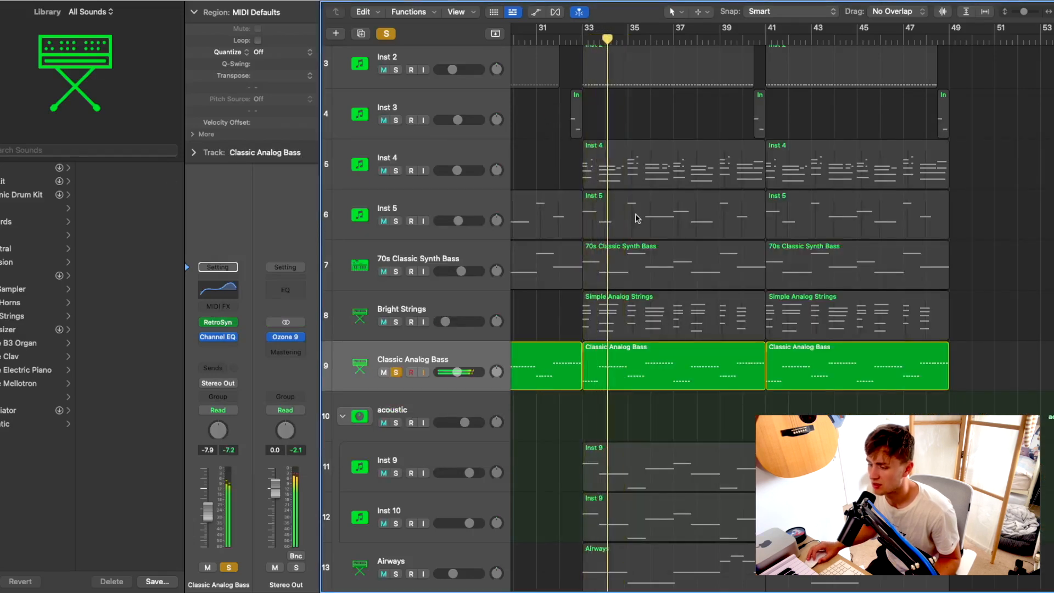
# Unsolo Classic Analog Bass, solo the acoustic track stack with Inst 9 and Inst 10, and play them from bar 33.
pyautogui.scroll(-8, 428, 244)
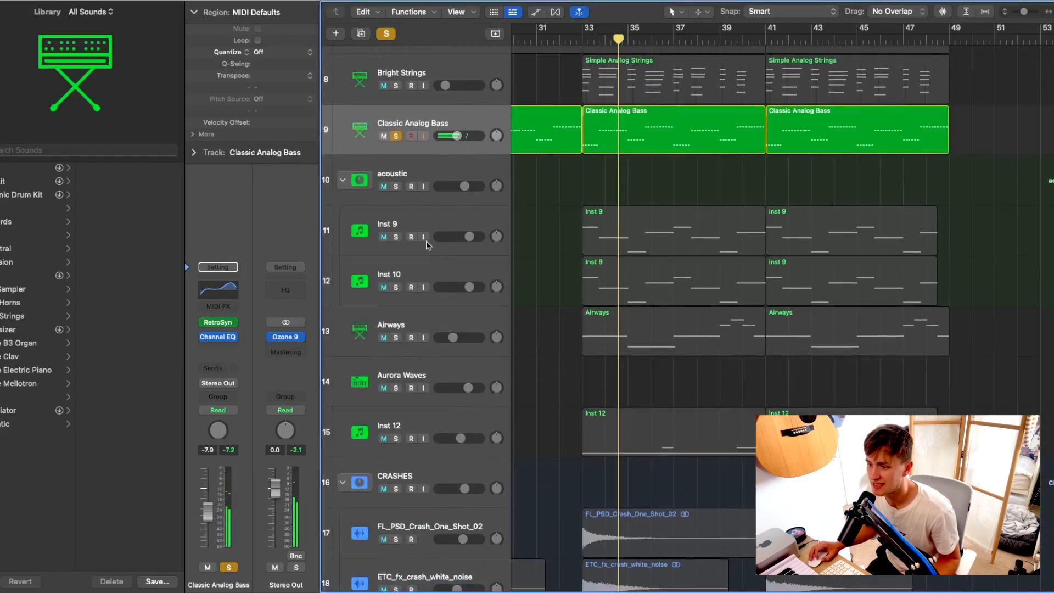
pyautogui.click(396, 136)
pyautogui.moveTo(399, 188); pyautogui.dragTo(409, 315)
pyautogui.click(396, 338)
pyautogui.press('space')
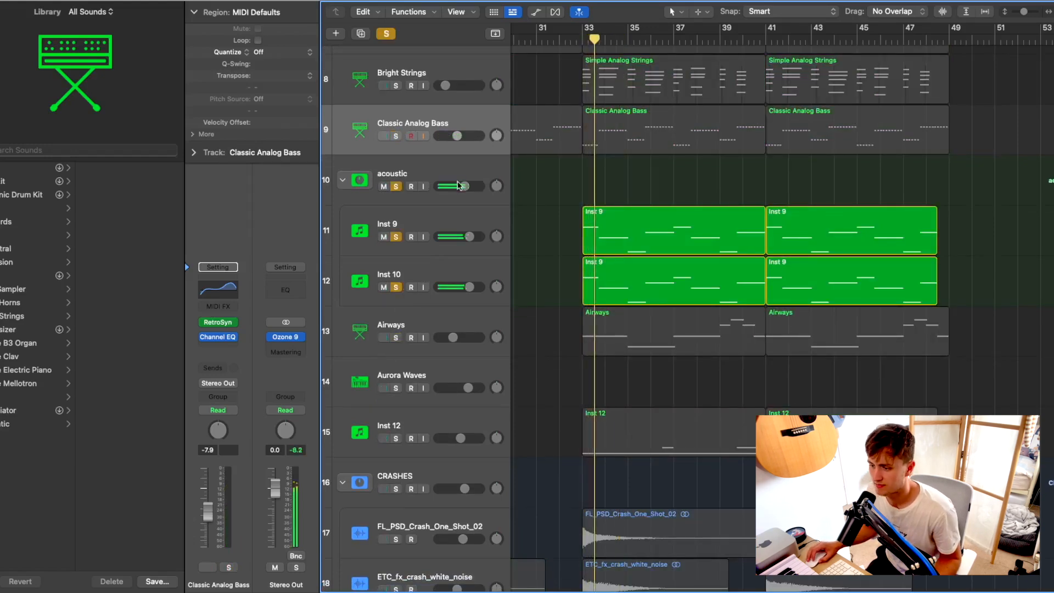
# Select the Inst 9 track, look over the channel strips in the mixer and close the mixer.
pyautogui.click(426, 223)
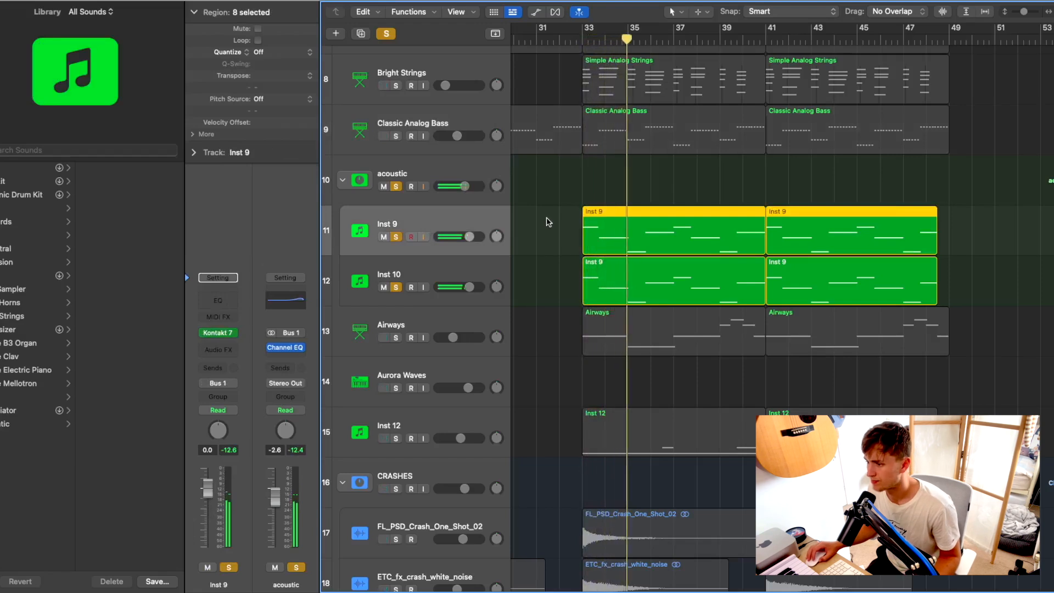
pyautogui.press('x')
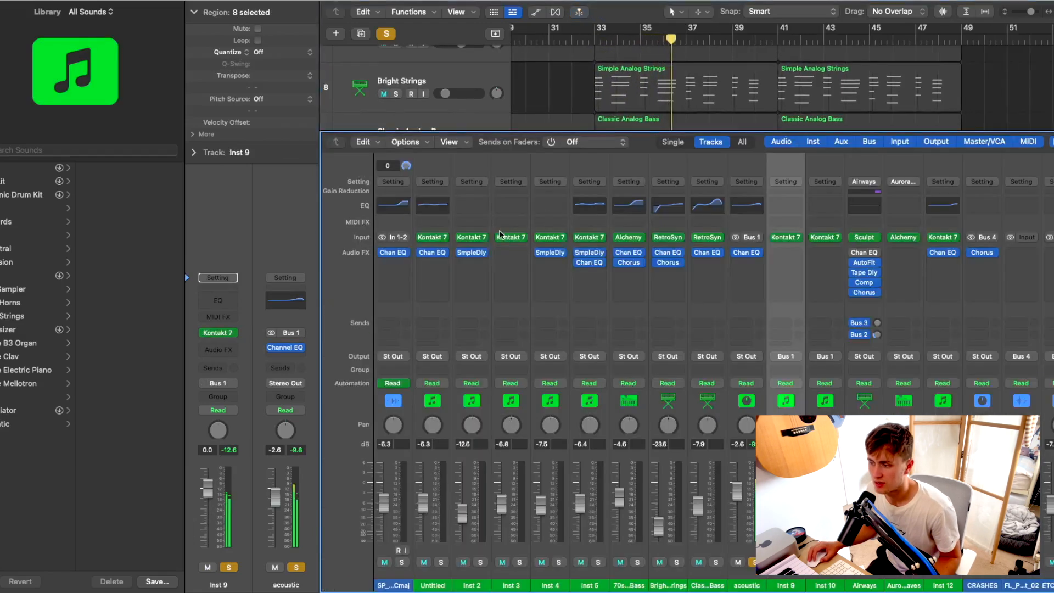
pyautogui.press('x')
pyautogui.click(609, 204)
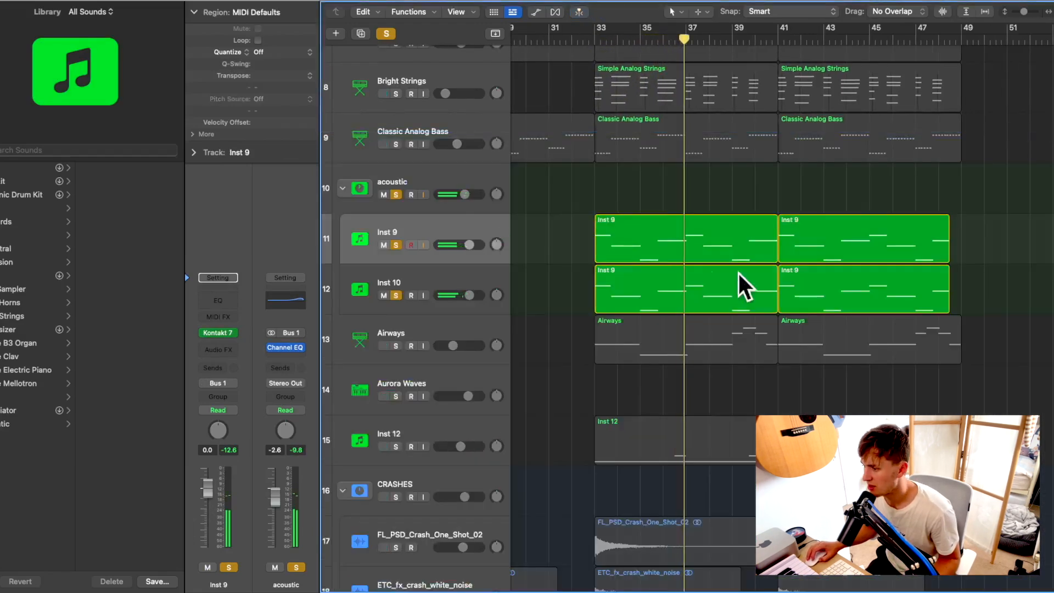
# Examine the Strummed Acoustic 2 instrument in Kontakt 7 on Inst 9, close it and play the acoustic tracks from bar 33.
pyautogui.click(222, 332)
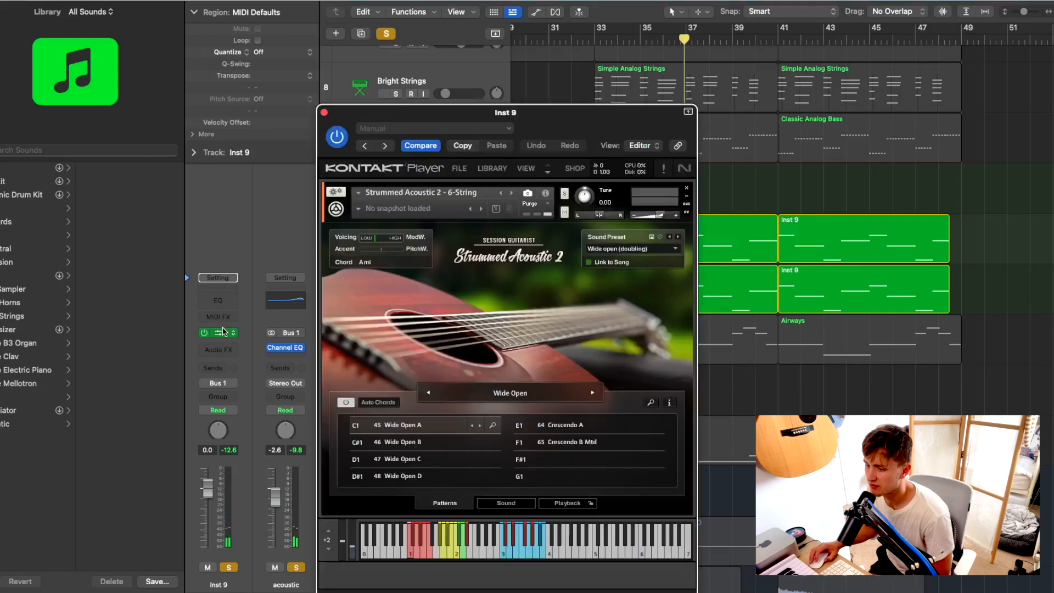
pyautogui.moveTo(538, 111); pyautogui.dragTo(692, 81)
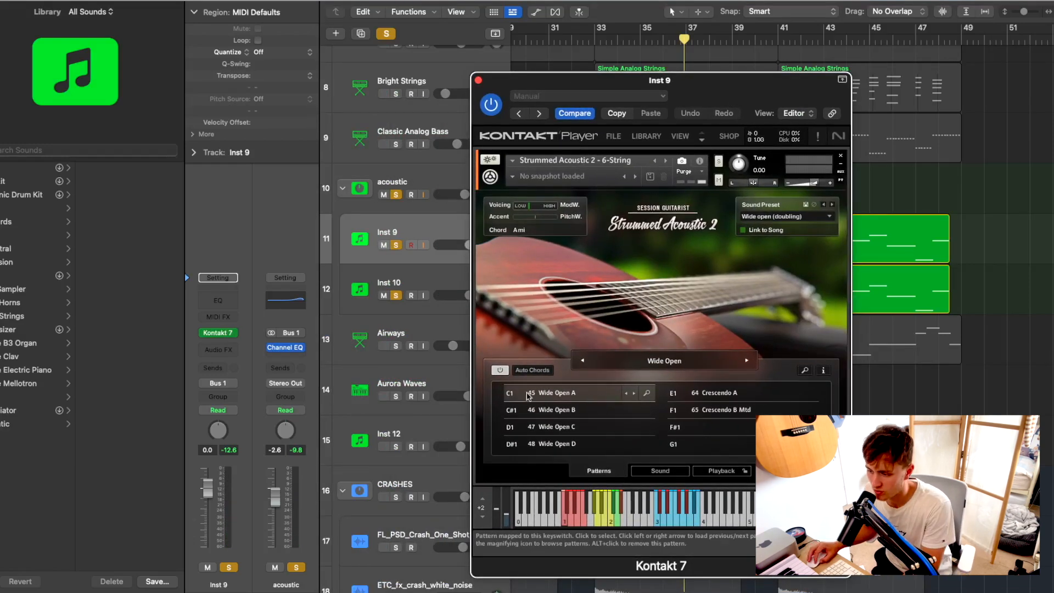
pyautogui.moveTo(475, 83); pyautogui.dragTo(475, 83)
pyautogui.click(477, 80)
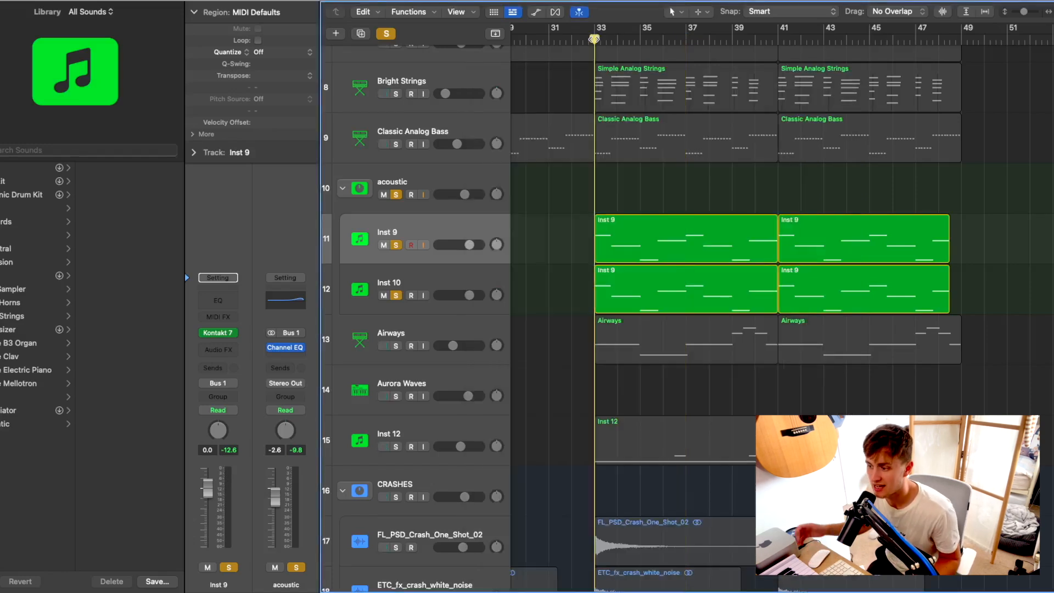
pyautogui.press('space')
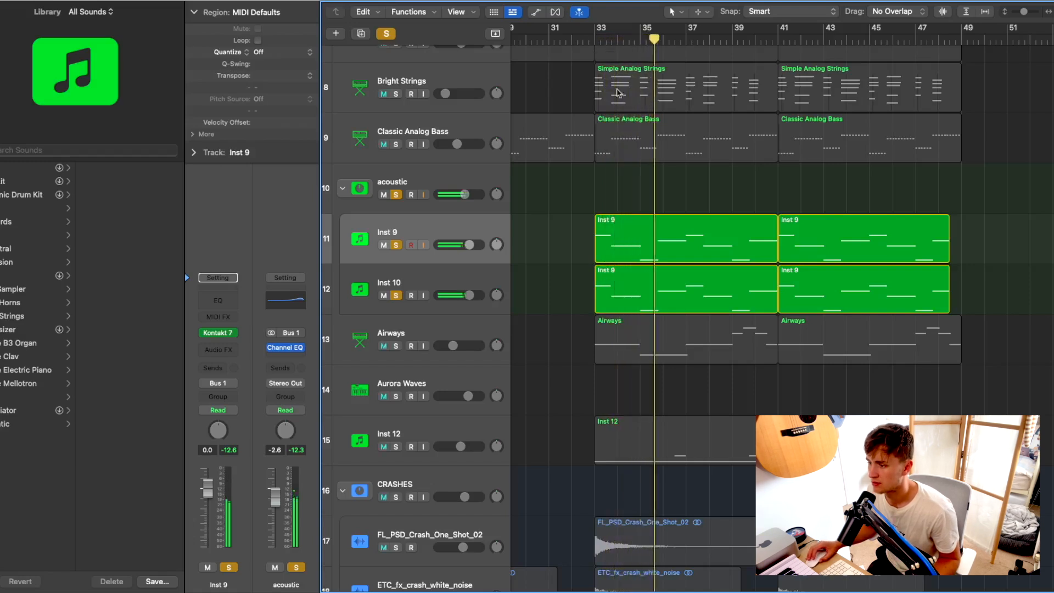
pyautogui.scroll(1, 647, 163)
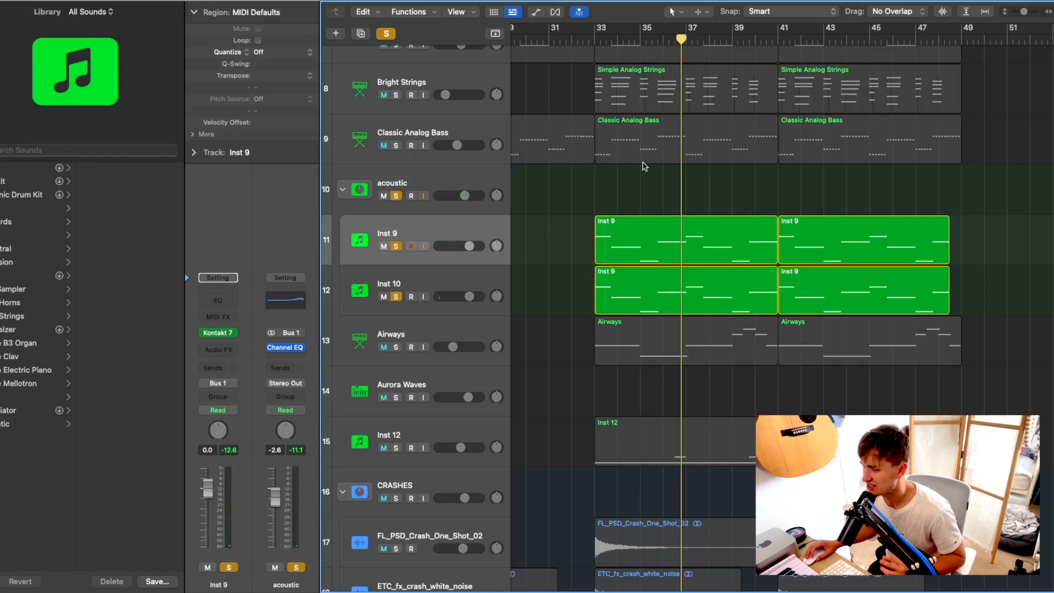
# Unsolo the acoustic stack, solo and select the Airways track, and cue playback at bar 33.
pyautogui.click(396, 196)
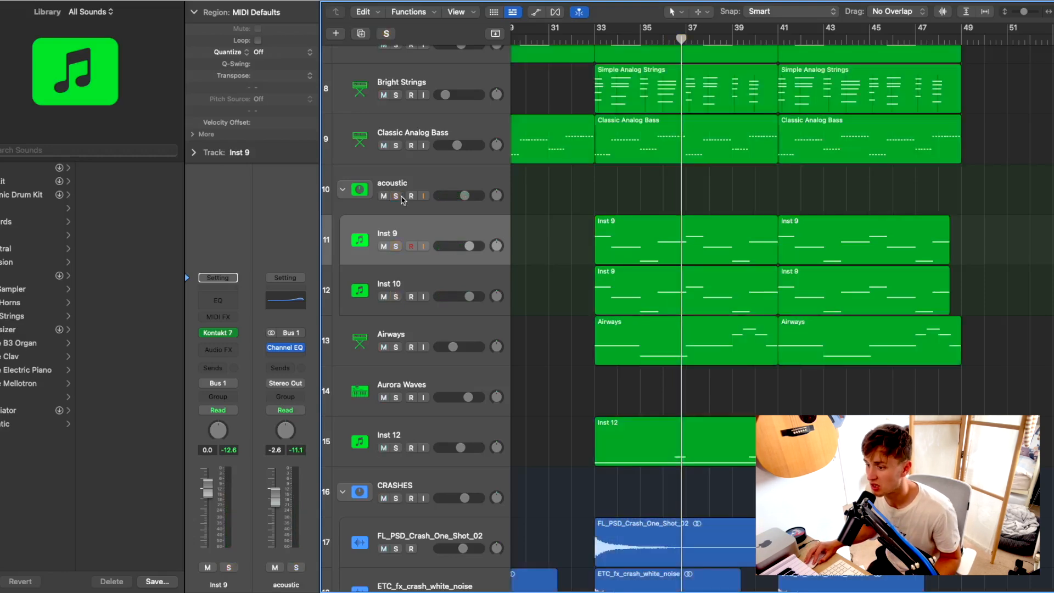
pyautogui.click(395, 347)
pyautogui.click(593, 40)
pyautogui.click(441, 335)
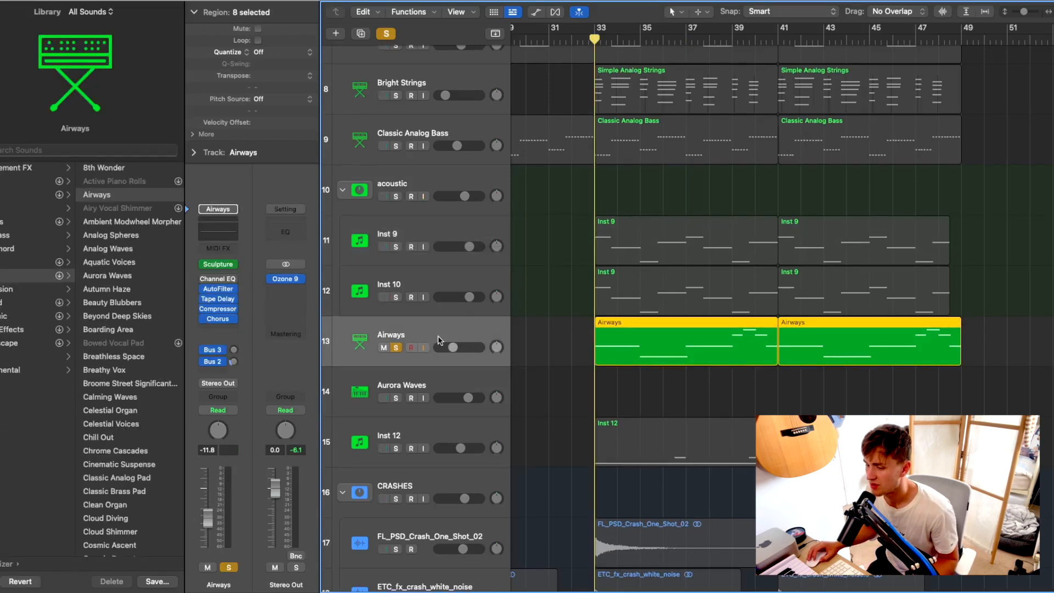
pyautogui.scroll(-5, 532, 365)
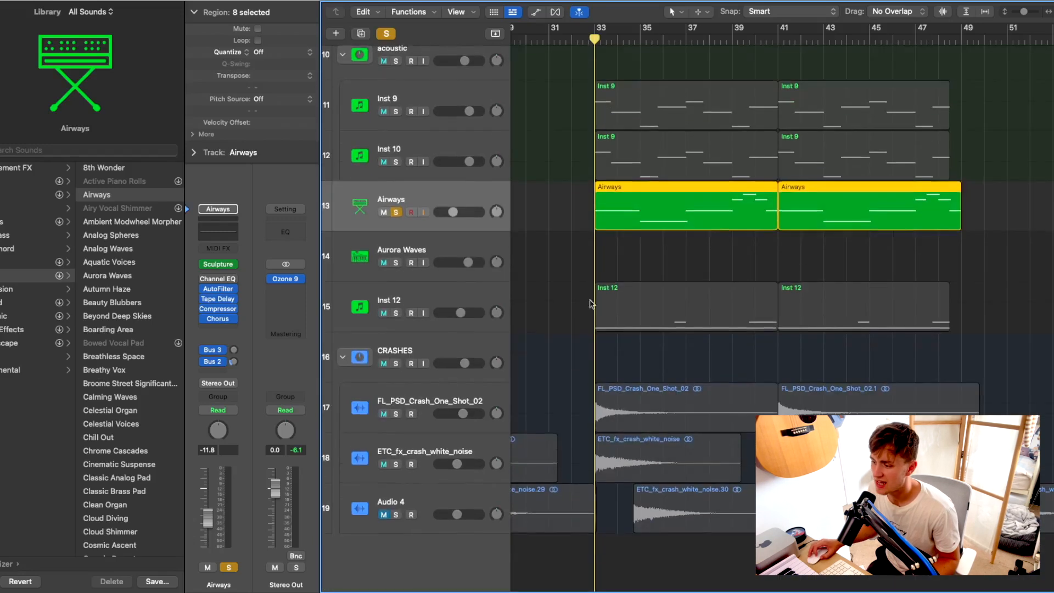
pyautogui.scroll(3, 538, 376)
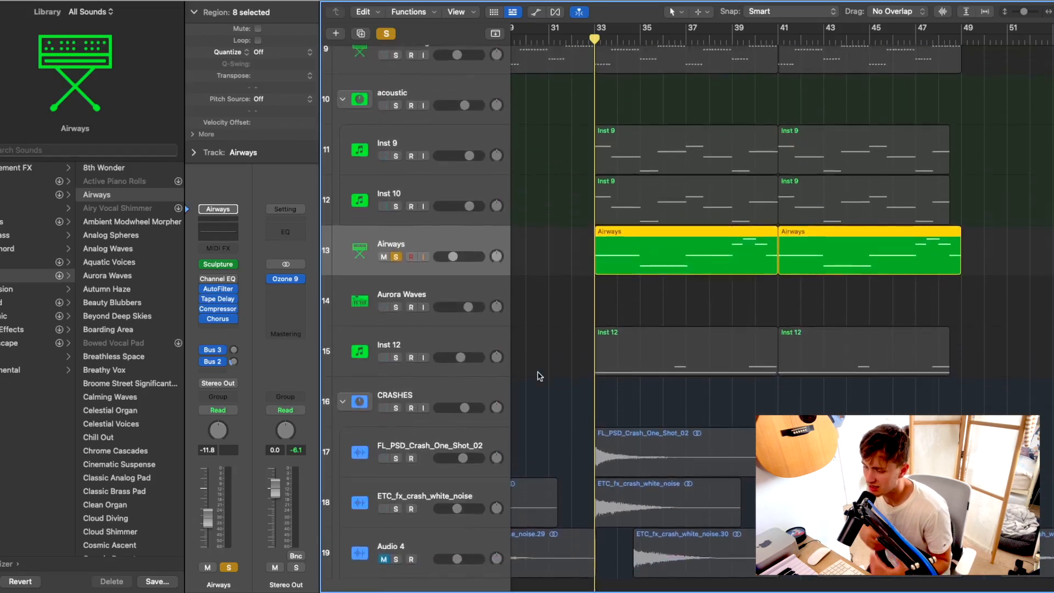
# Unsolo Airways, solo every track from the ambient guitar down to Inst 10, and play them from bar 33.
pyautogui.click(395, 257)
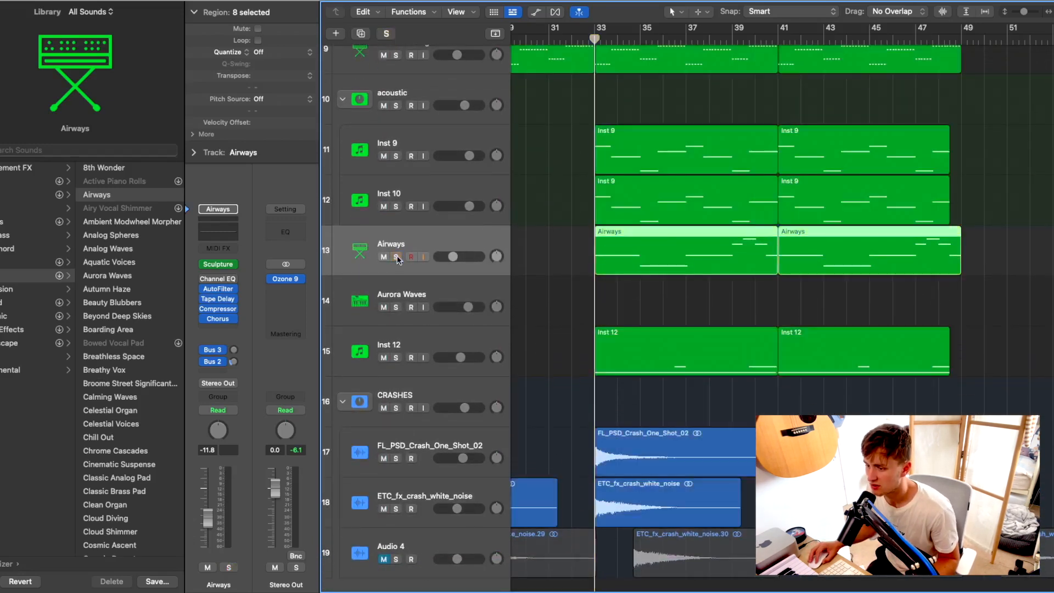
pyautogui.scroll(6, 399, 329)
pyautogui.moveTo(396, 354); pyautogui.dragTo(398, 72)
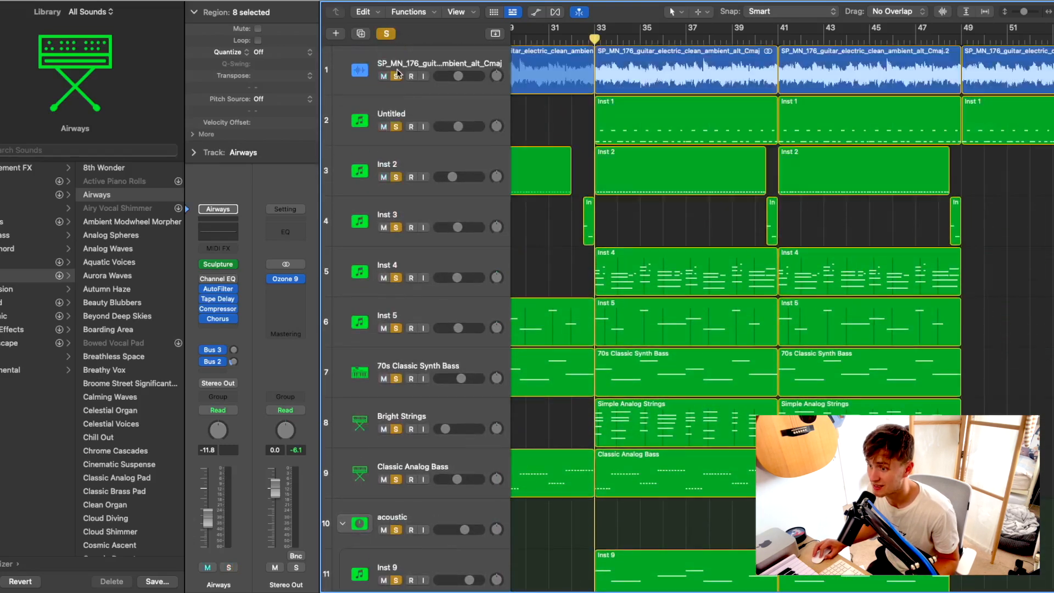
pyautogui.press('super+Up')
pyautogui.press('super+Up')
pyautogui.press('super+Up')
pyautogui.press('super+Up')
pyautogui.press('super+Up')
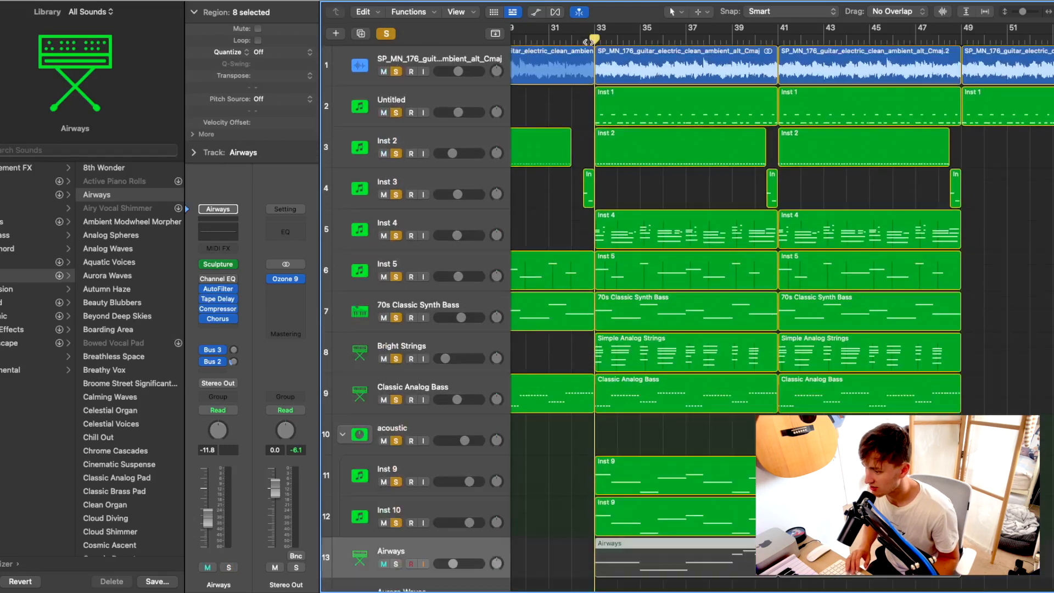
pyautogui.press('space')
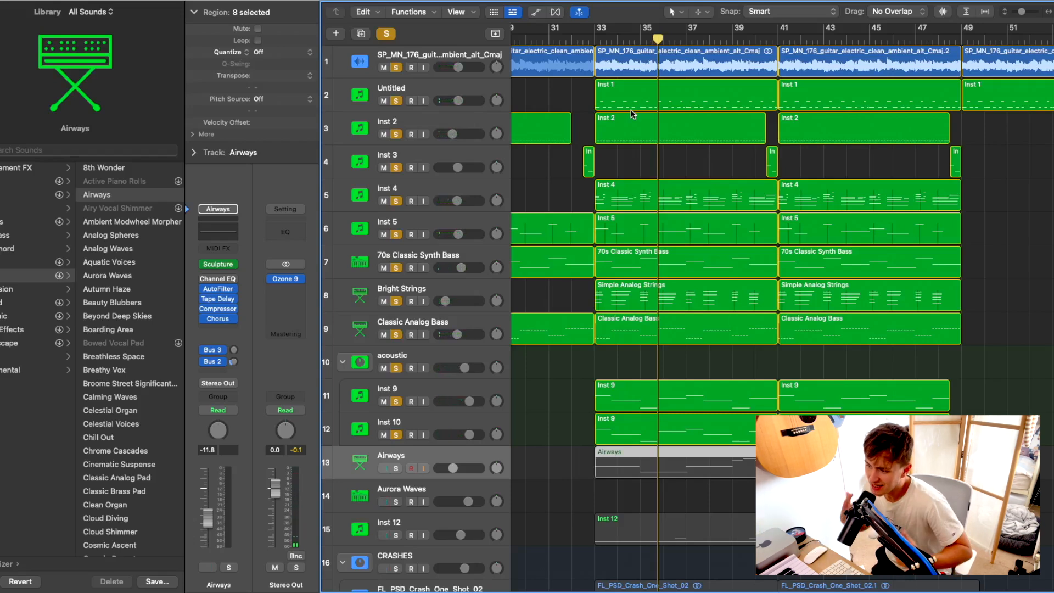
# Clear all solos, solo only the Airways track and play it from bar 33.
pyautogui.click(386, 34)
pyautogui.click(395, 468)
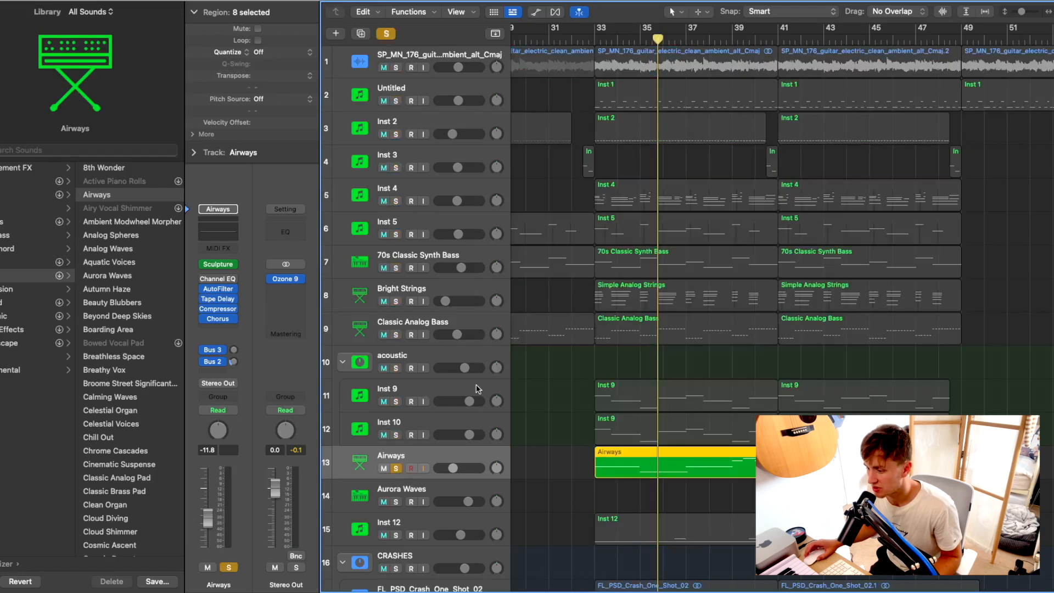
pyautogui.press('space')
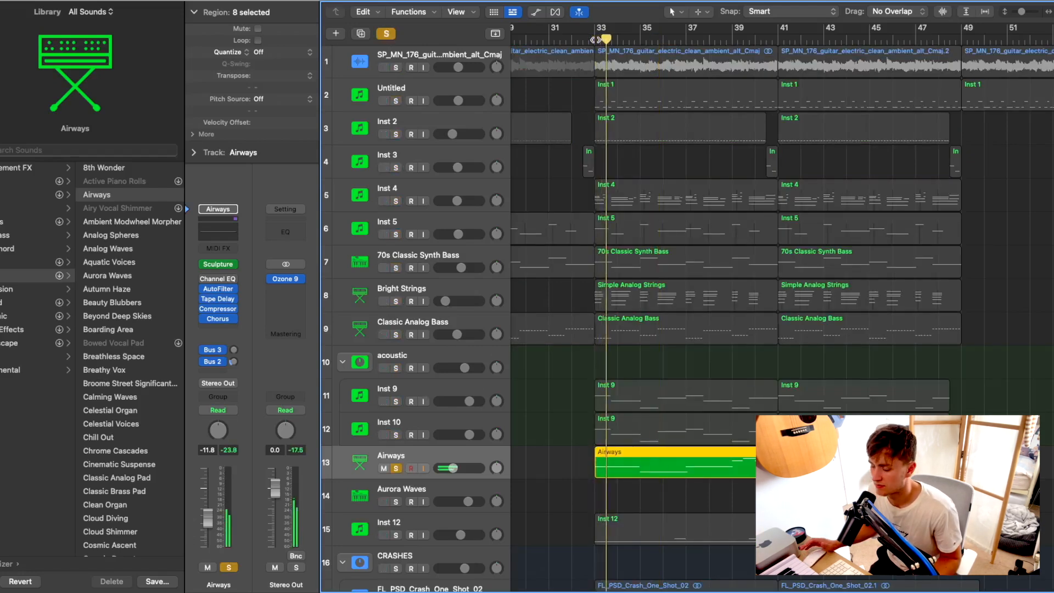
# Add the tracks from Inst 10 up to the ambient guitar to the Airways solo and play them together from bar 33.
pyautogui.moveTo(396, 401); pyautogui.dragTo(396, 60)
pyautogui.press('space')
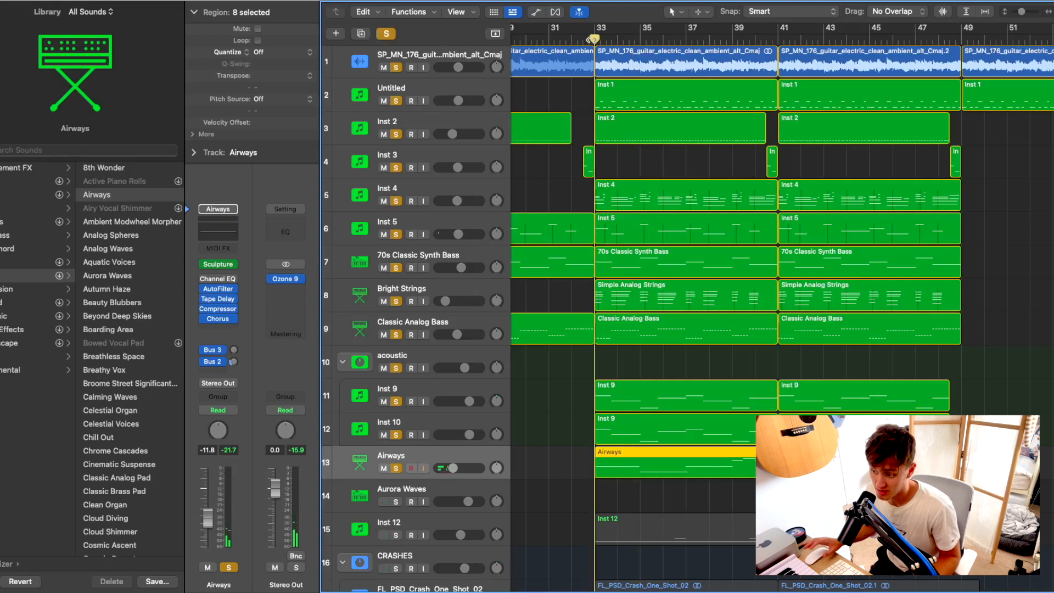
pyautogui.press('space')
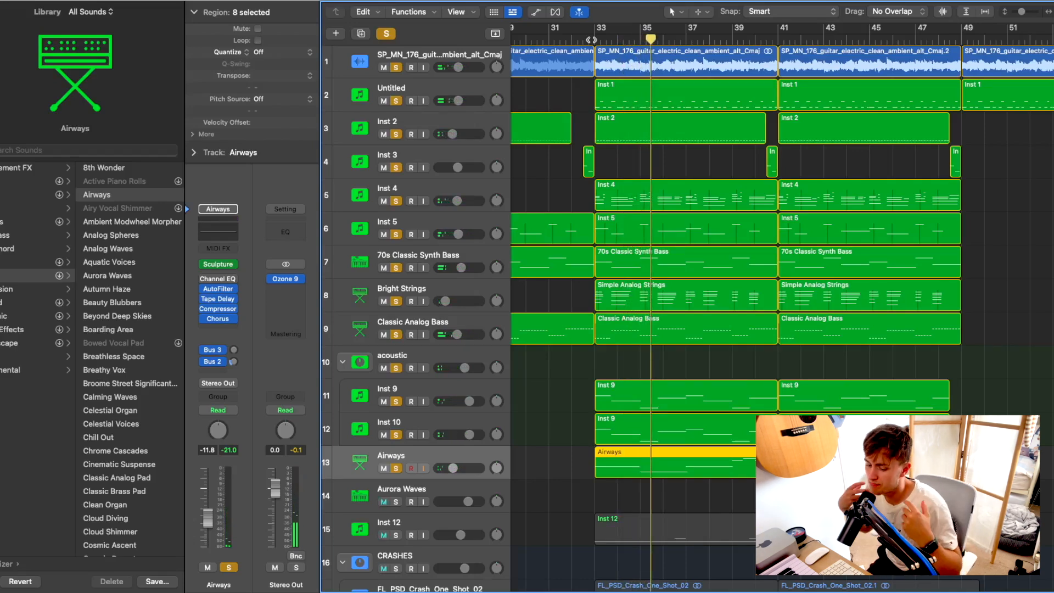
# Clear all solos, solo and select the Inst 12 track, and play it from bar 33.
pyautogui.scroll(-4, 535, 212)
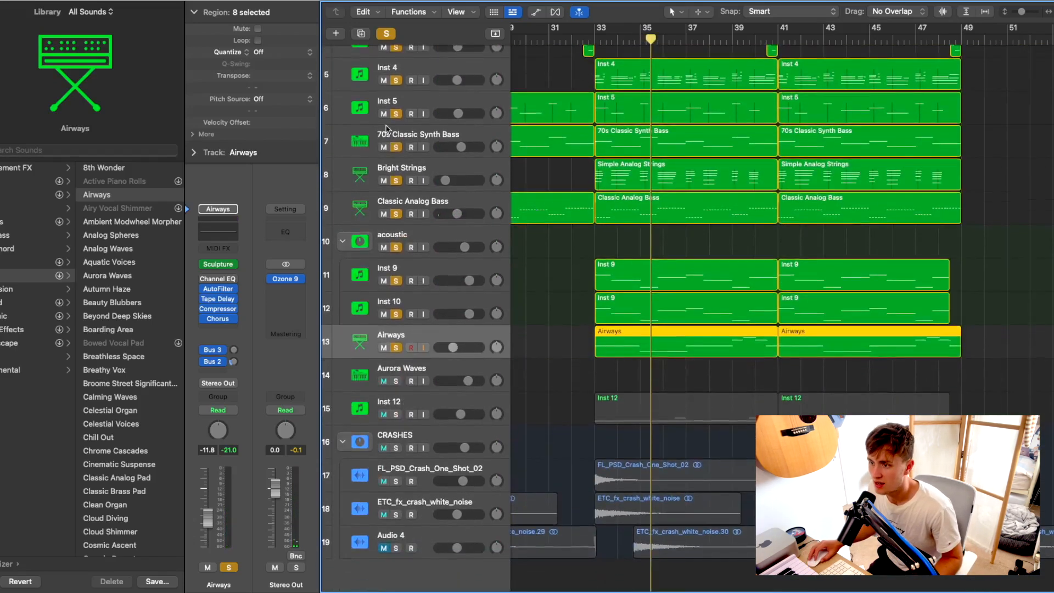
pyautogui.click(386, 34)
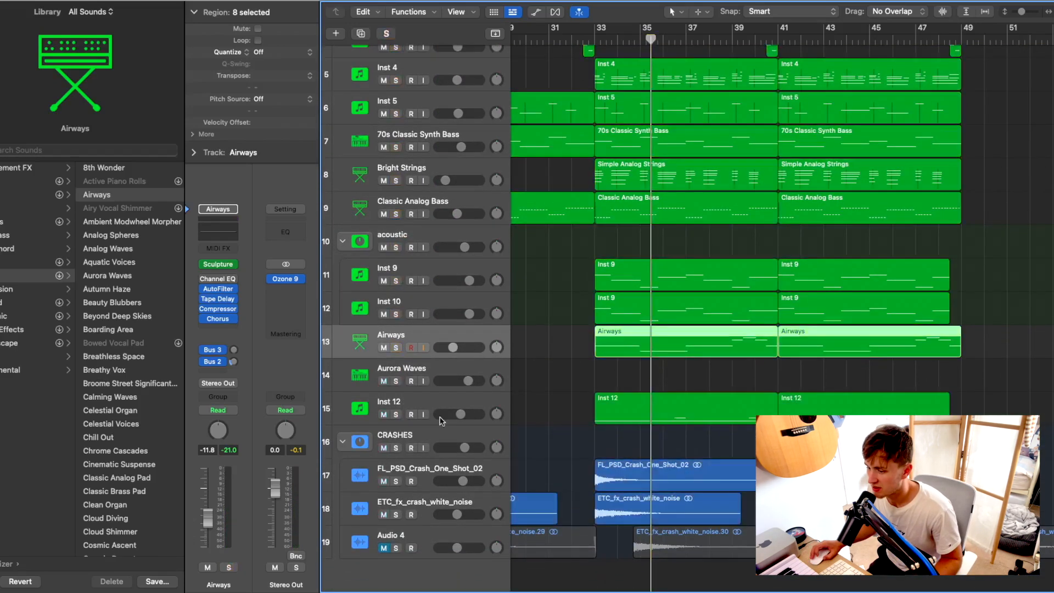
pyautogui.click(396, 415)
pyautogui.click(595, 38)
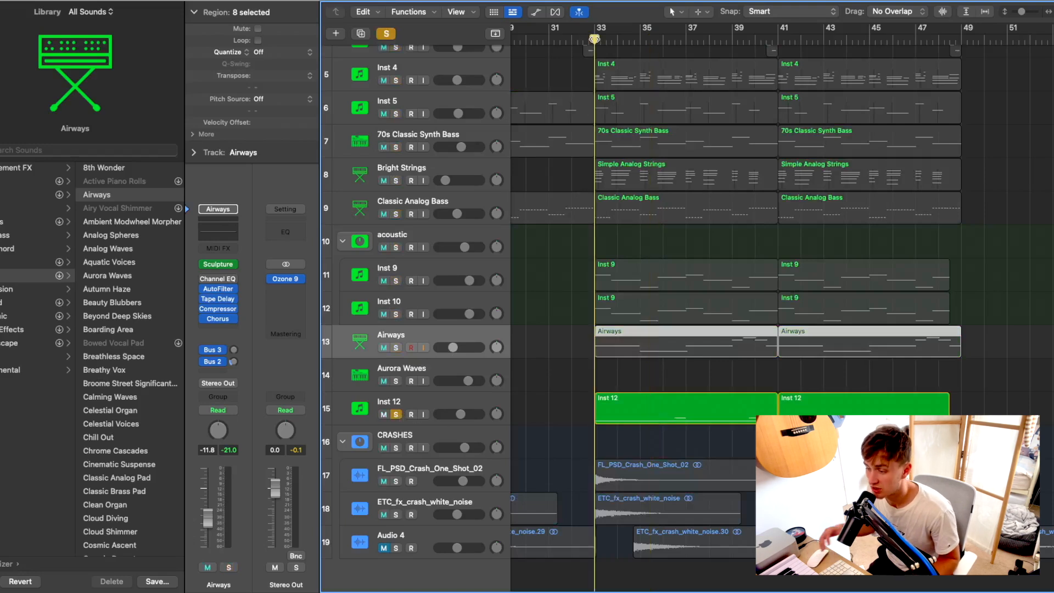
pyautogui.press('space')
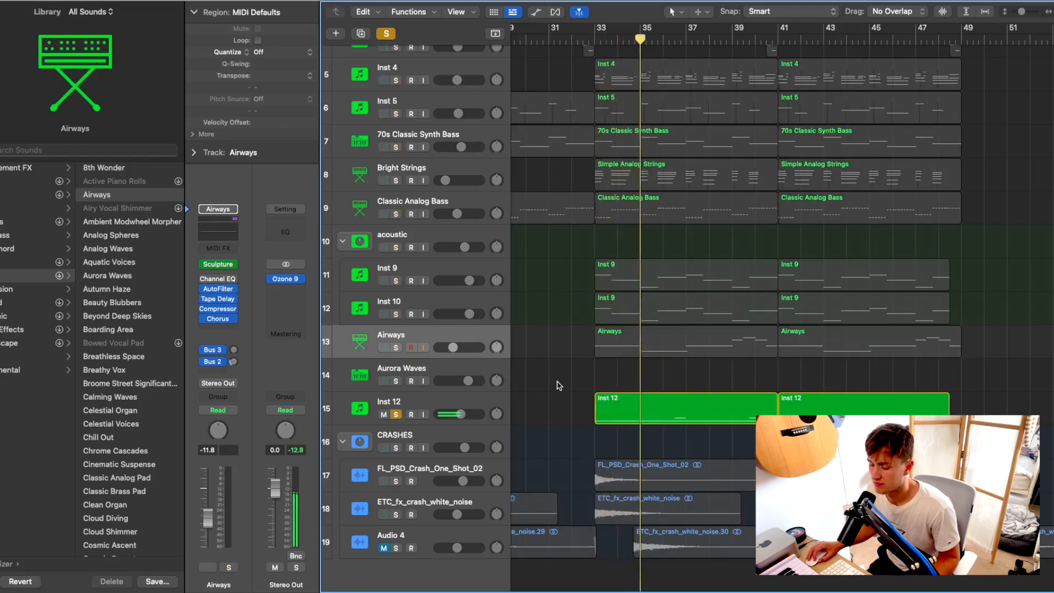
pyautogui.click(457, 399)
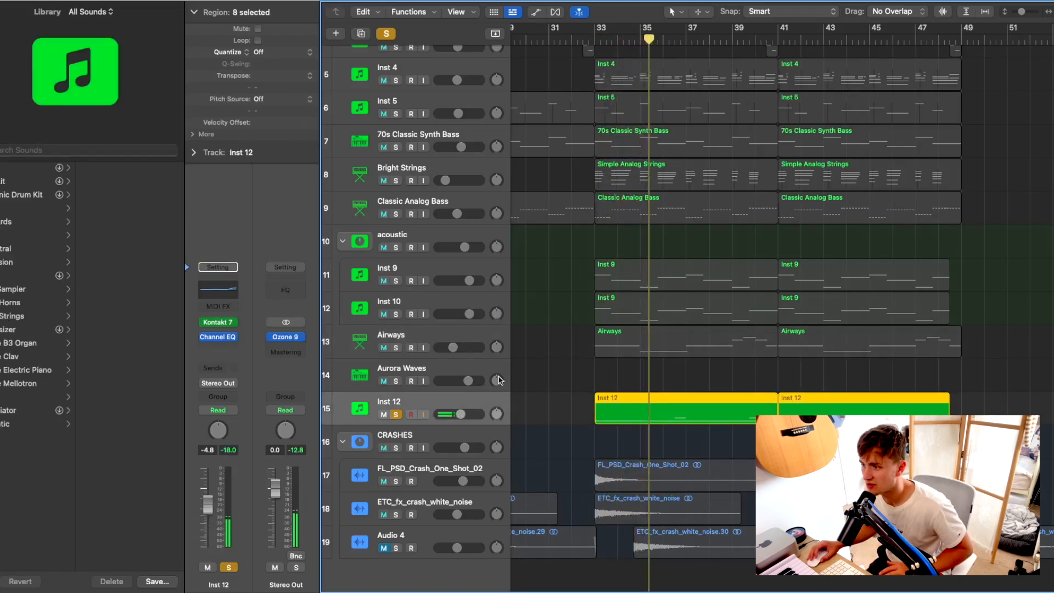
# Examine the Electric Vintage instrument in Kontakt 7 on the Inst 12 channel strip, then close the plug-in and the mixer.
pyautogui.press('x')
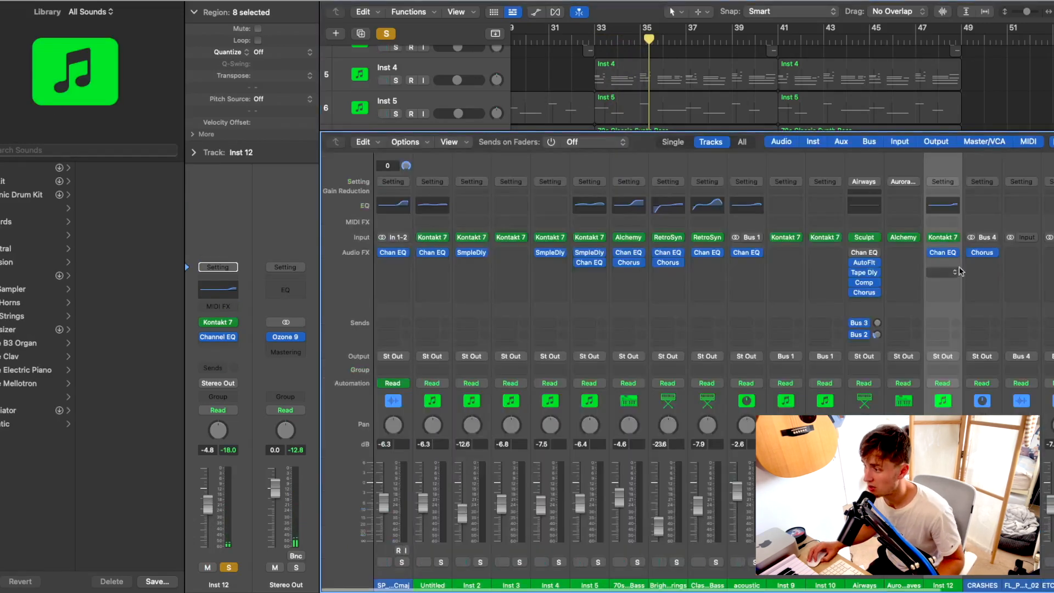
pyautogui.click(944, 237)
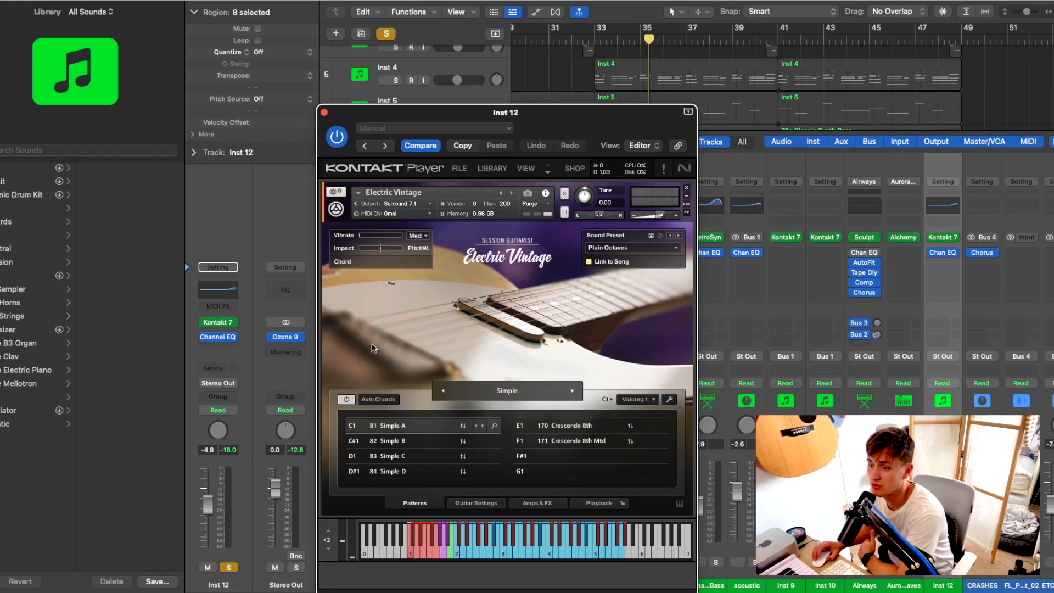
pyautogui.click(323, 113)
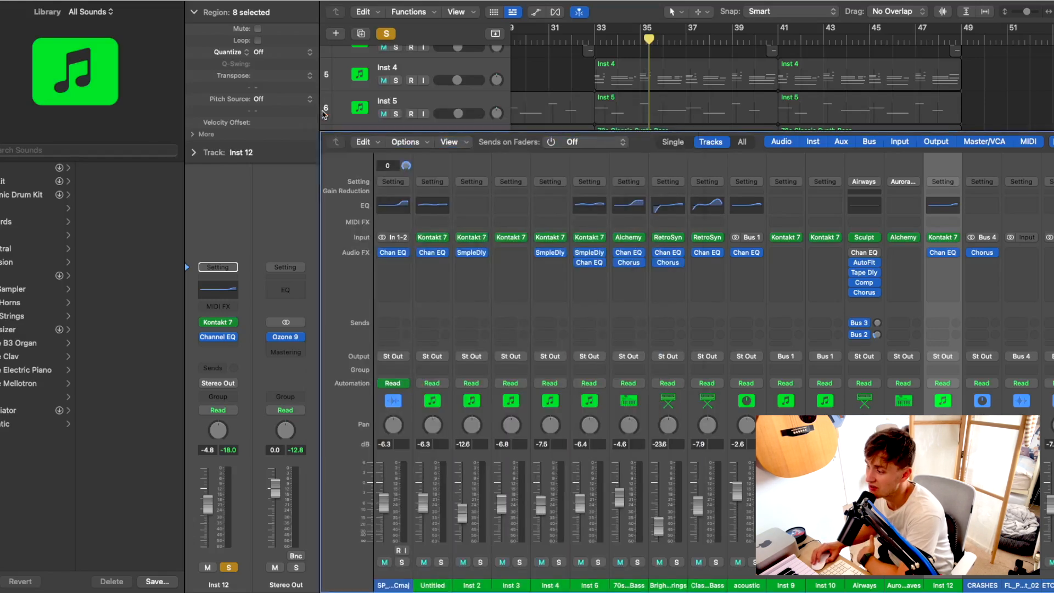
pyautogui.scroll(1, 401, 123)
pyautogui.hscroll(1, 400, 124)
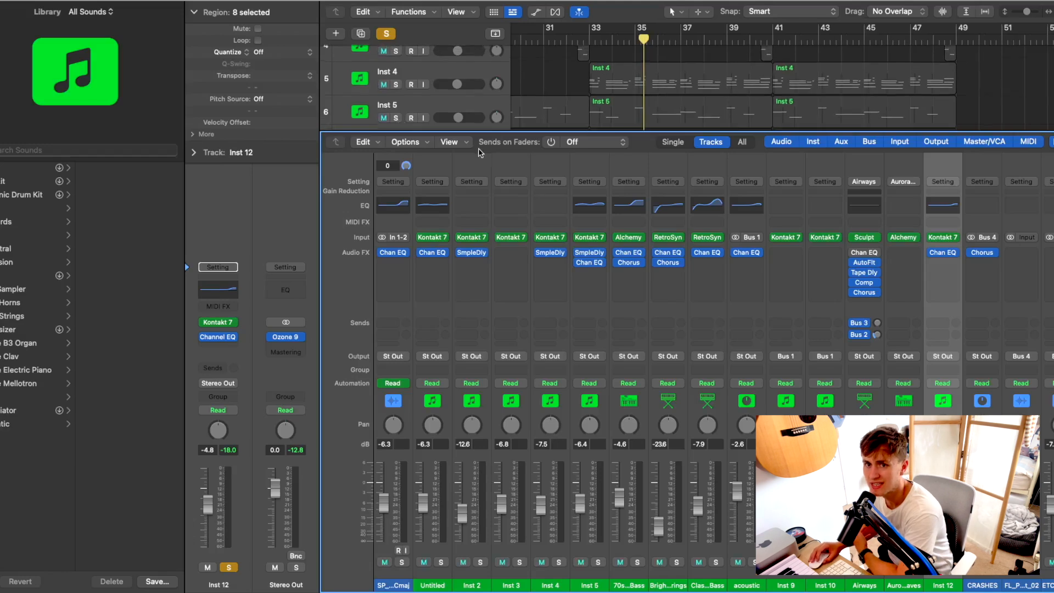
pyautogui.press('x')
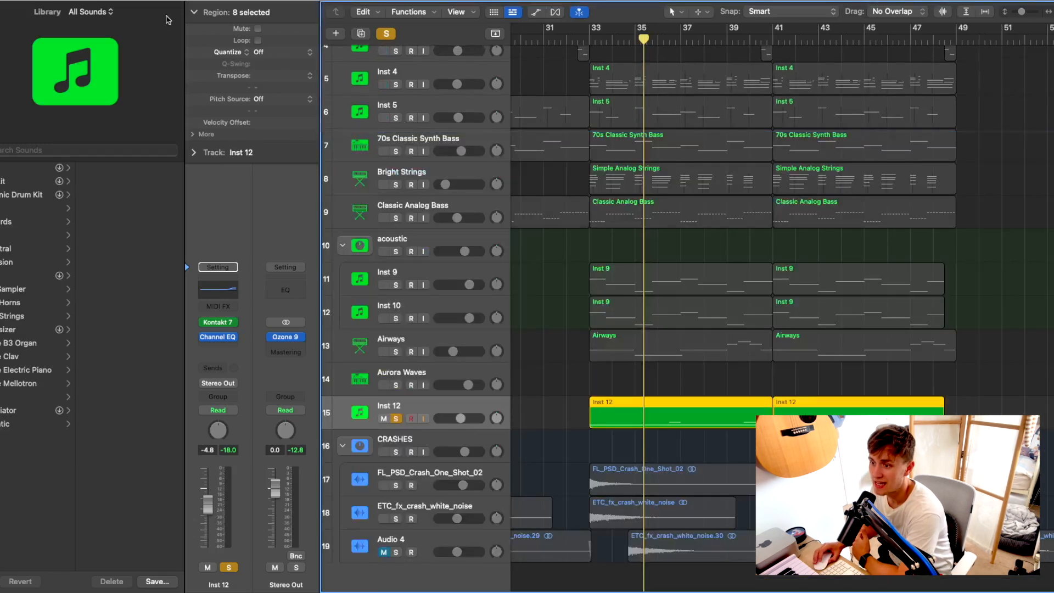
# Unsolo Inst 12, solo the CRASHES stack and play the crash hits from just before bar 33.
pyautogui.press('s')
pyautogui.scroll(-2, 560, 235)
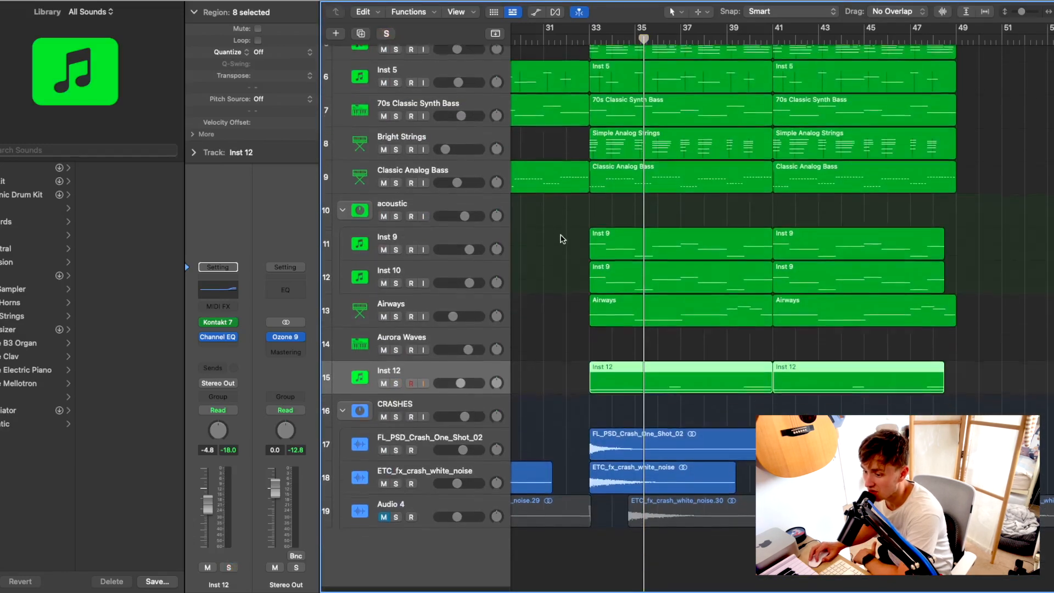
pyautogui.click(556, 427)
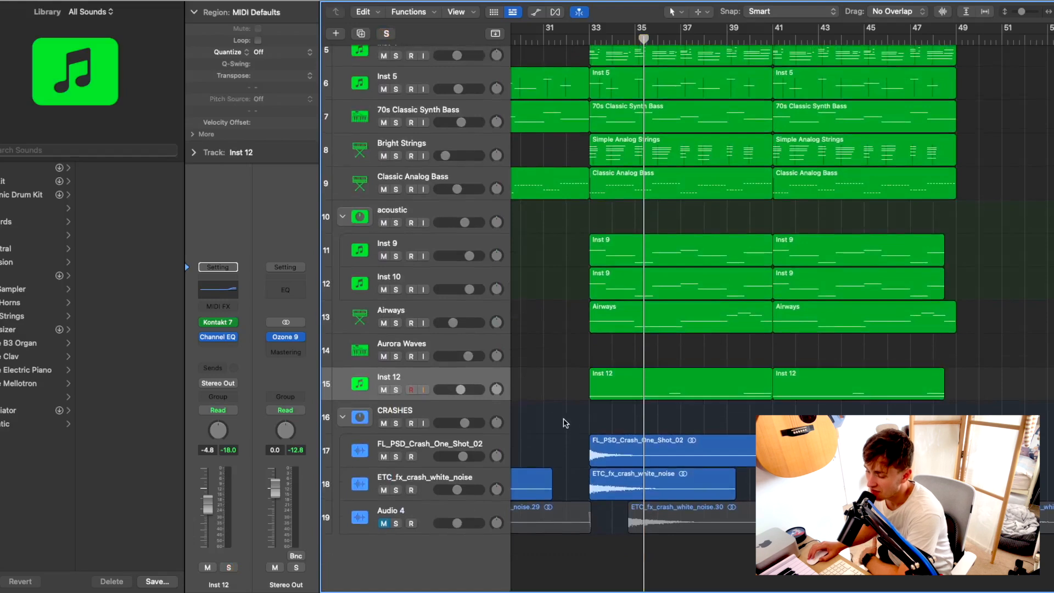
pyautogui.click(396, 423)
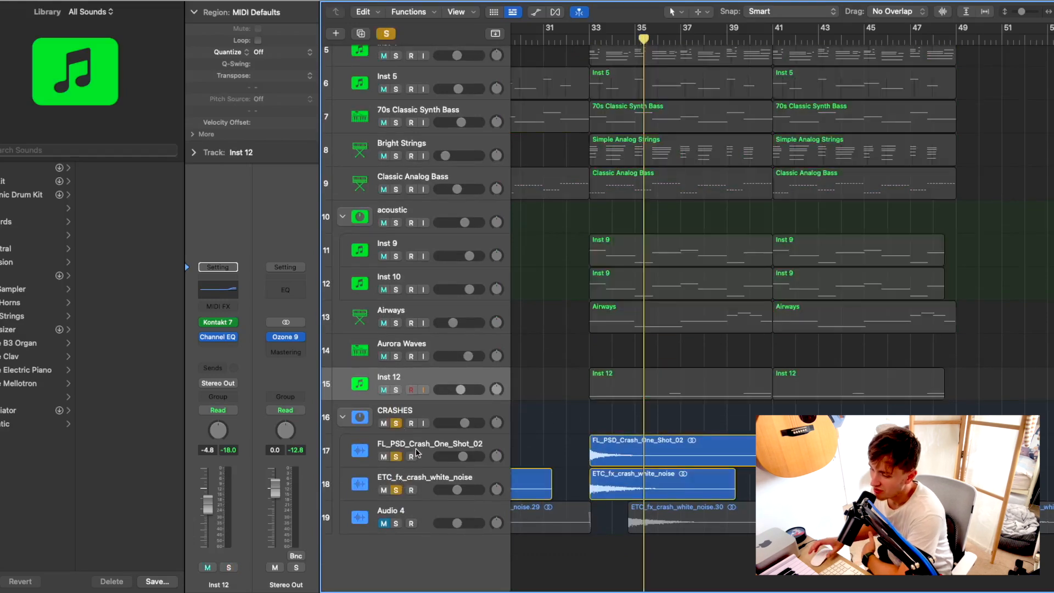
pyautogui.hscroll(-5, 552, 369)
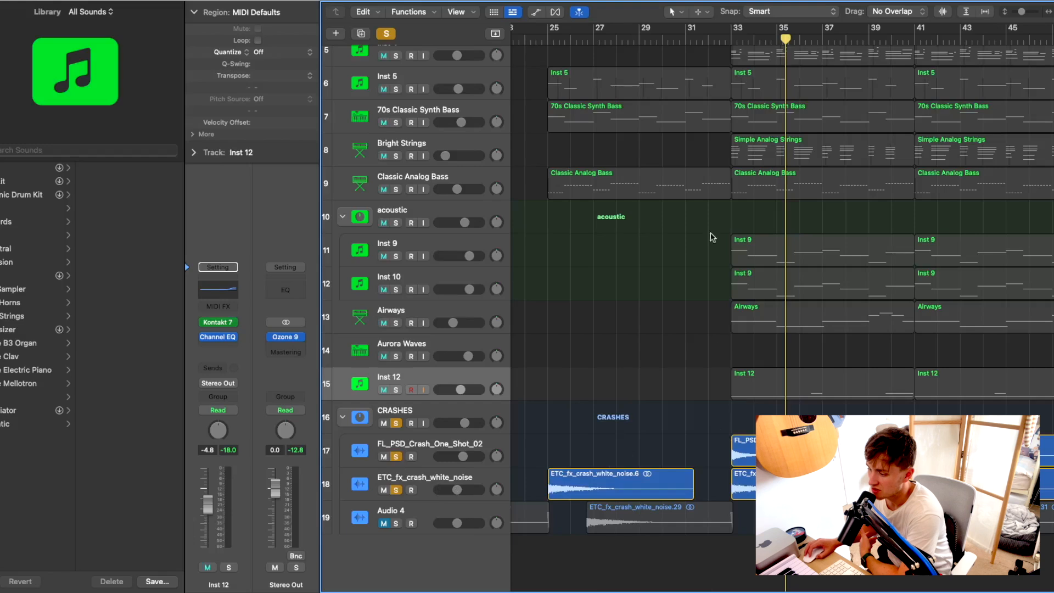
pyautogui.scroll(1, 723, 37)
pyautogui.click(718, 39)
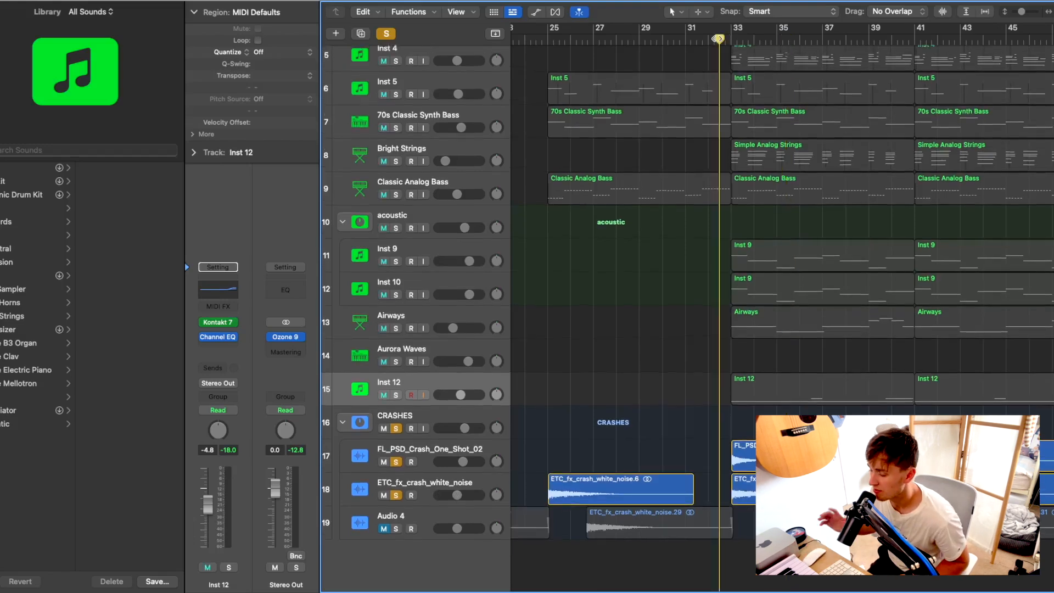
pyautogui.press('space')
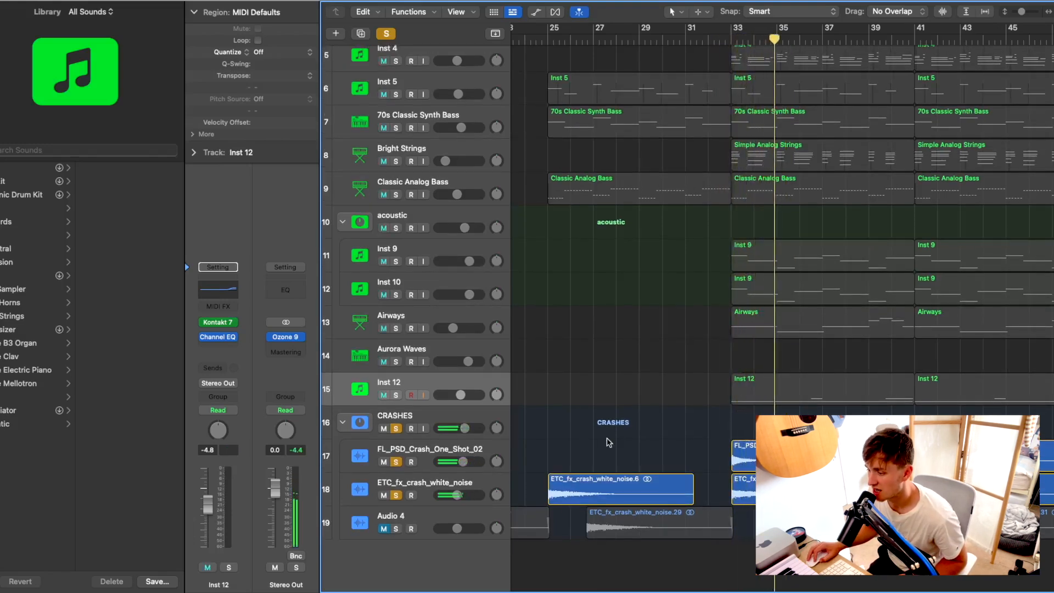
pyautogui.press('space')
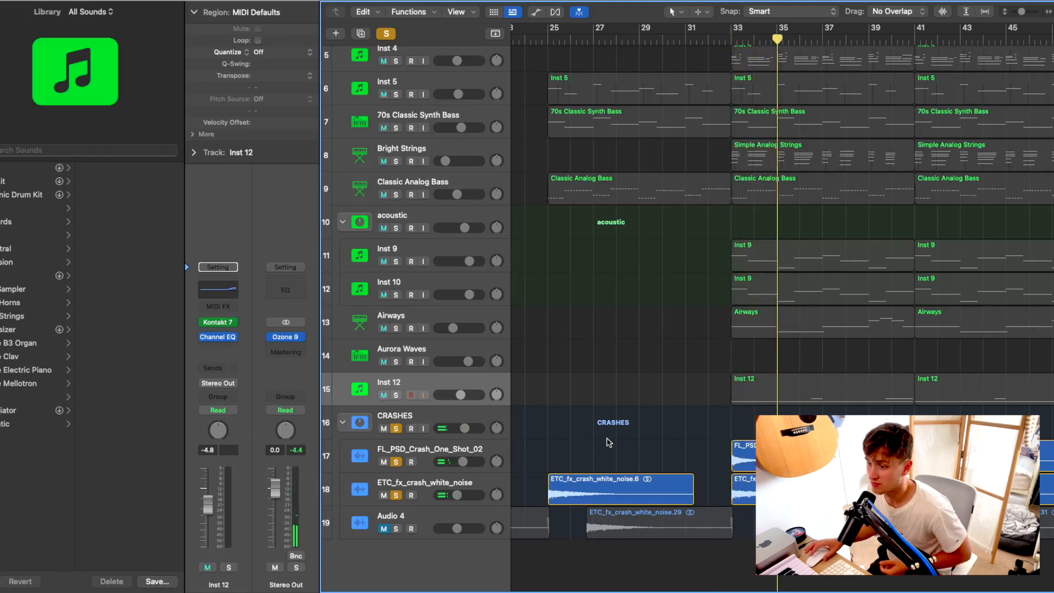
# Clear all solos and play the full arrangement from about bar 31 with all tracks in view.
pyautogui.press('super+Up')
pyautogui.press('super+Up')
pyautogui.press('super+Up')
pyautogui.press('super+Up')
pyautogui.press('super+Up')
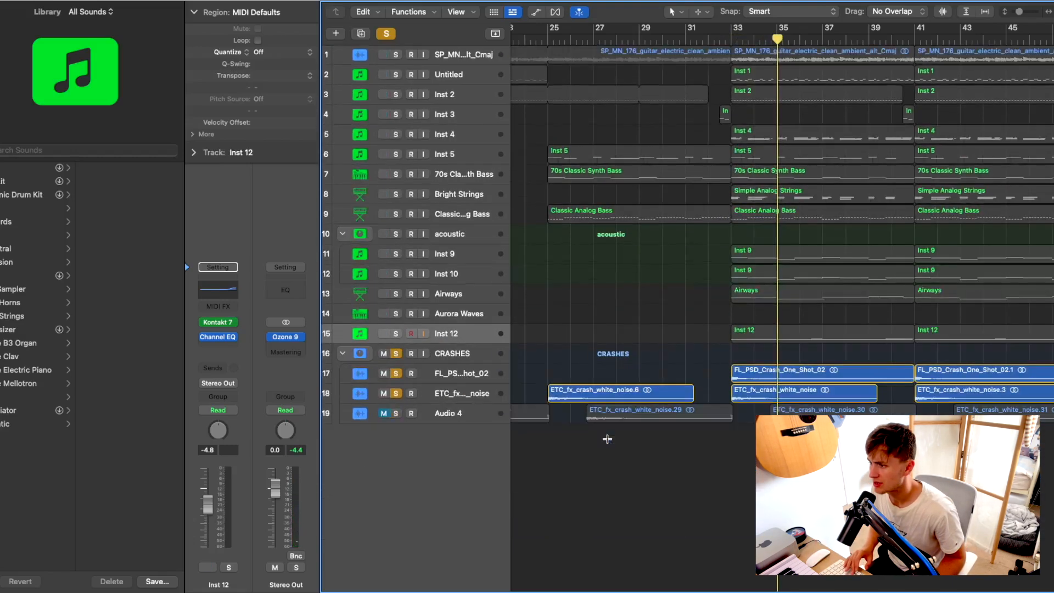
pyautogui.press('super+Left')
pyautogui.press('super+Left')
pyautogui.press('super+Left')
pyautogui.press('super+Left')
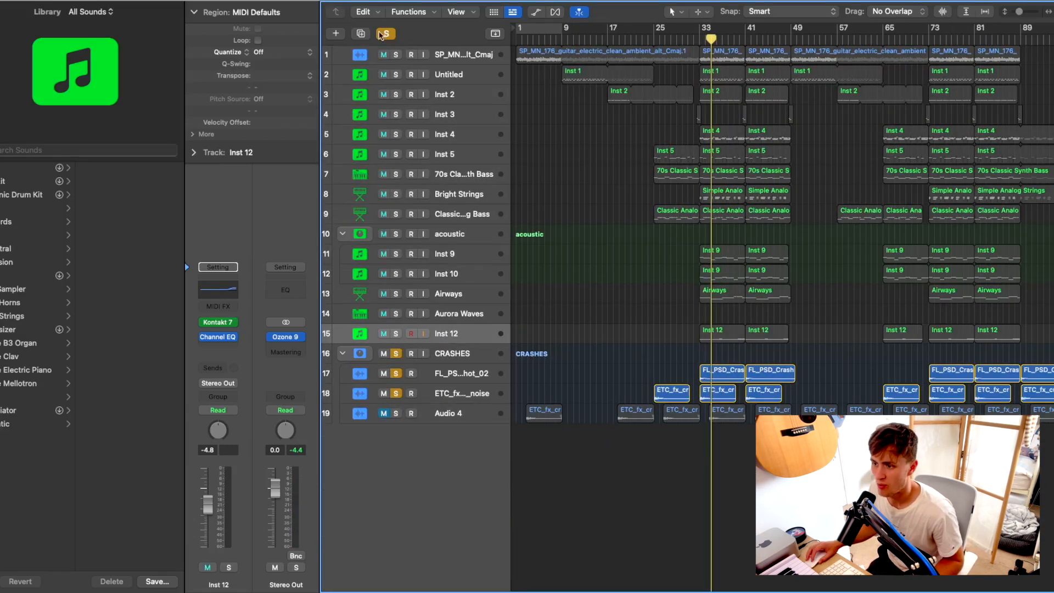
pyautogui.click(382, 34)
pyautogui.click(688, 38)
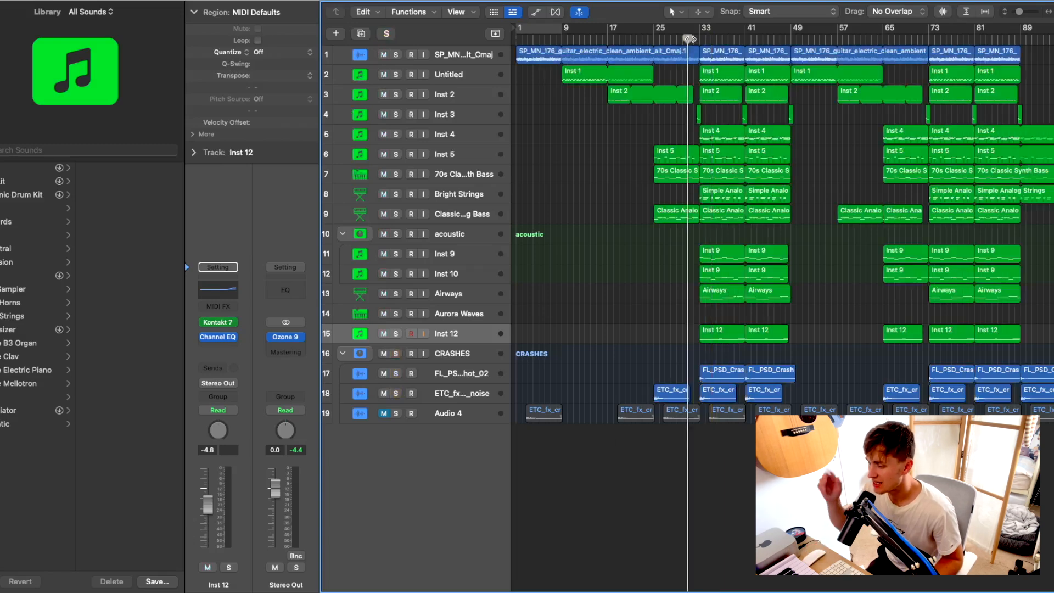
pyautogui.press('space')
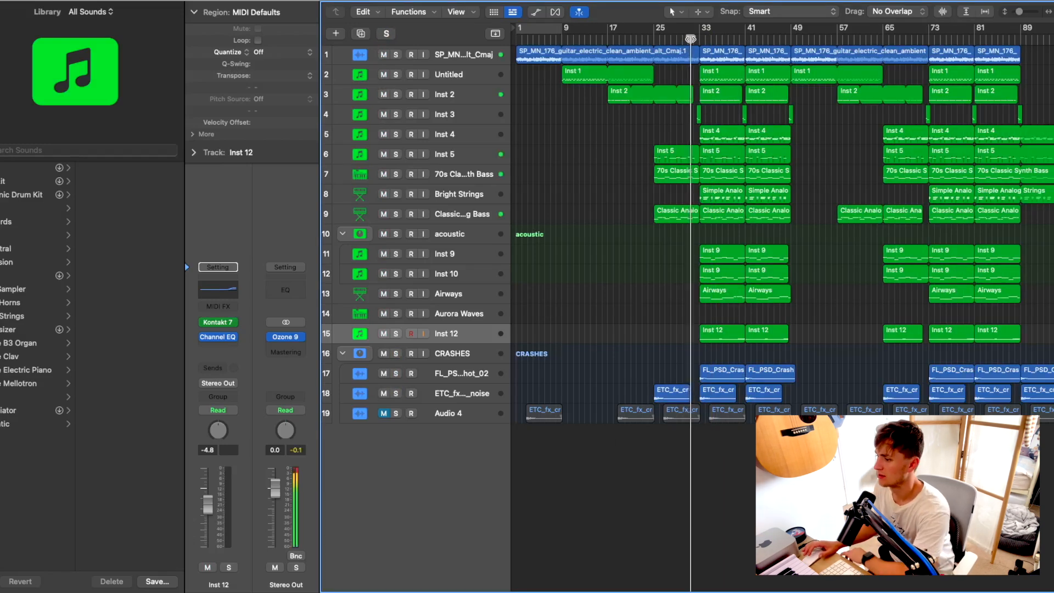